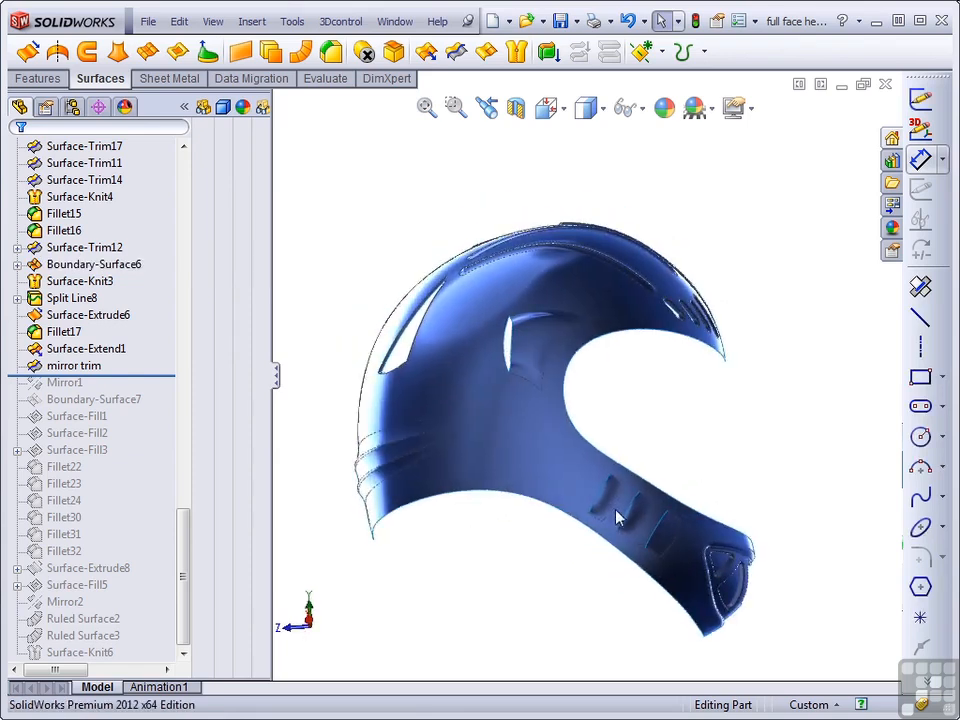
- Roll the half helmet's feature history forward to include the Mirror1 feature
click(610, 500)
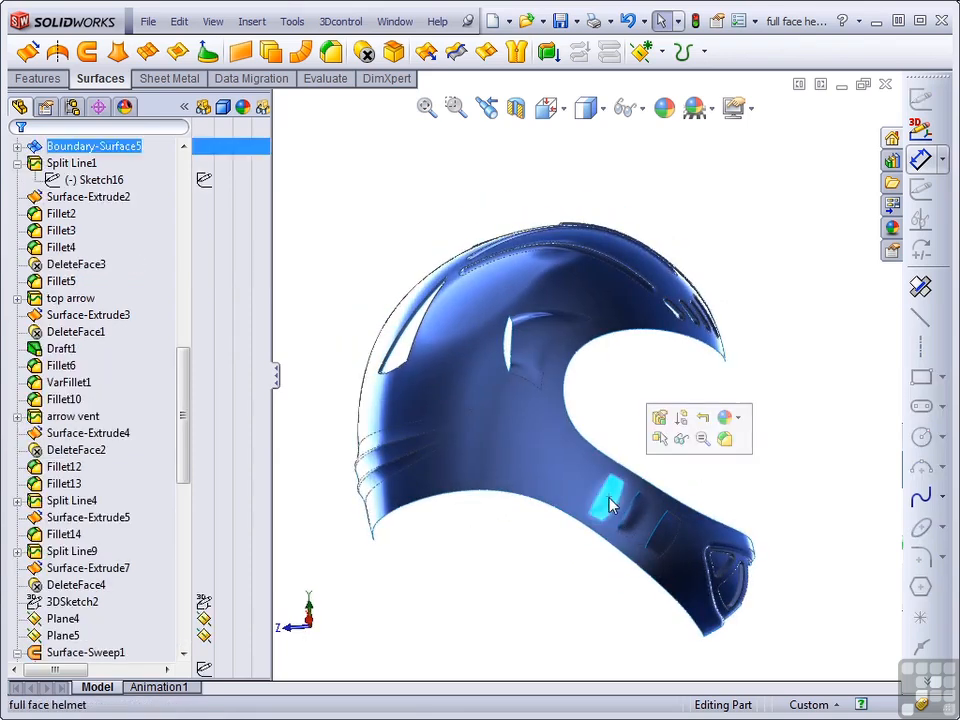
middle_drag(741, 489, 660, 420)
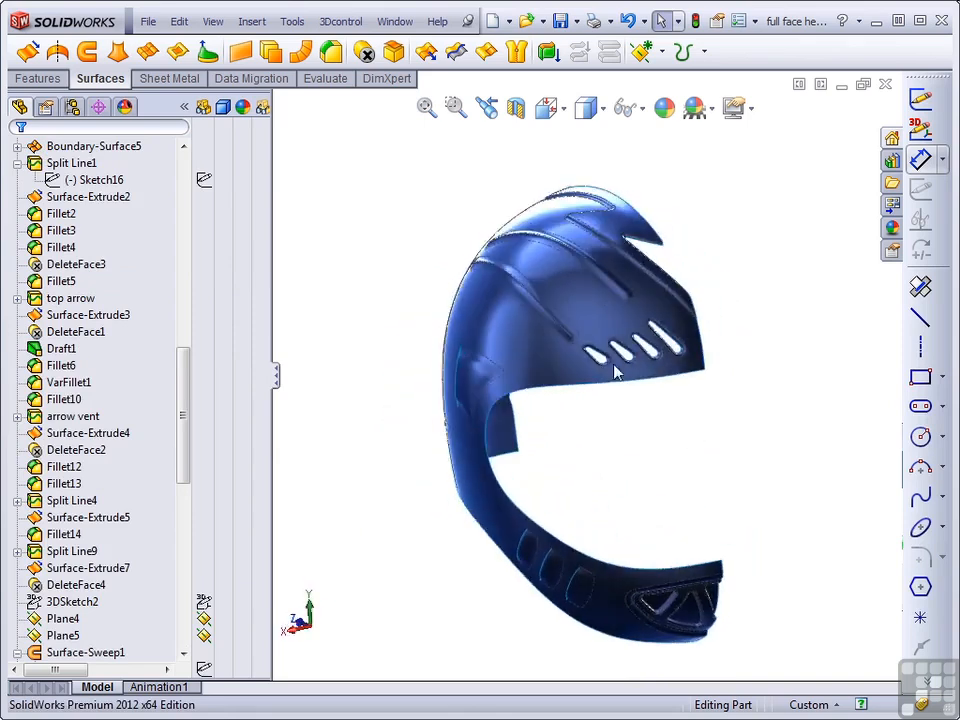
scroll(620, 368, down, 5)
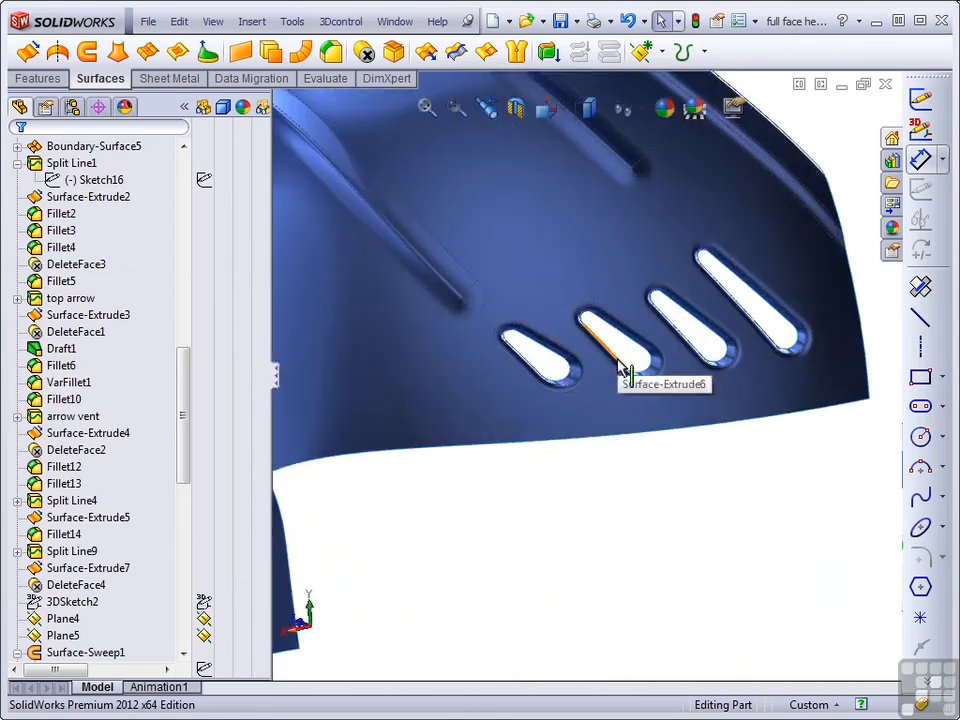
middle_drag(716, 371, 719, 368)
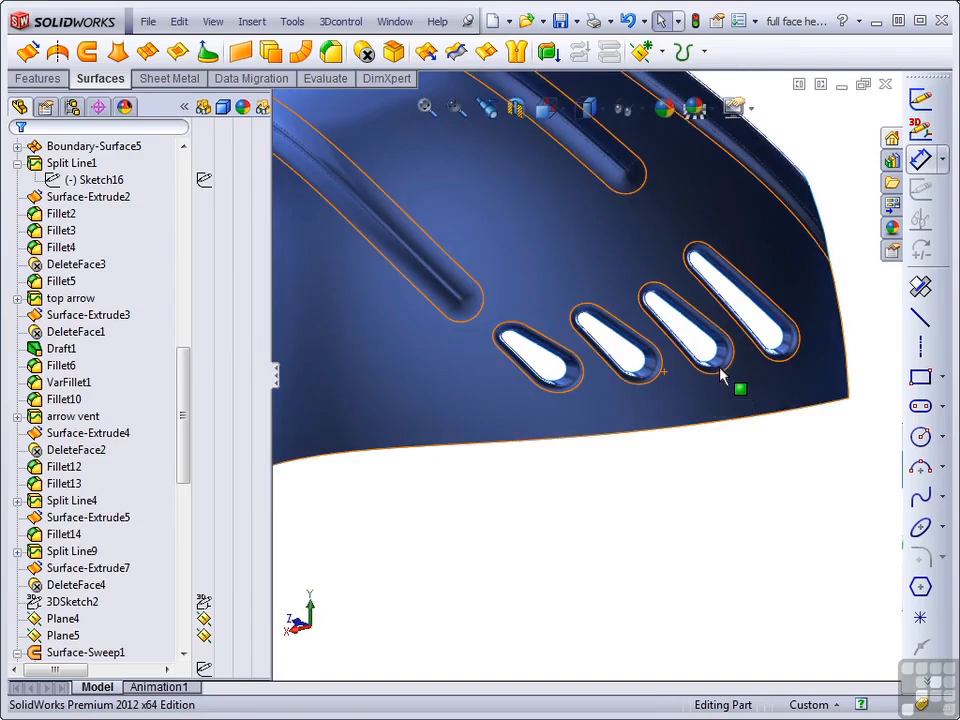
key(f)
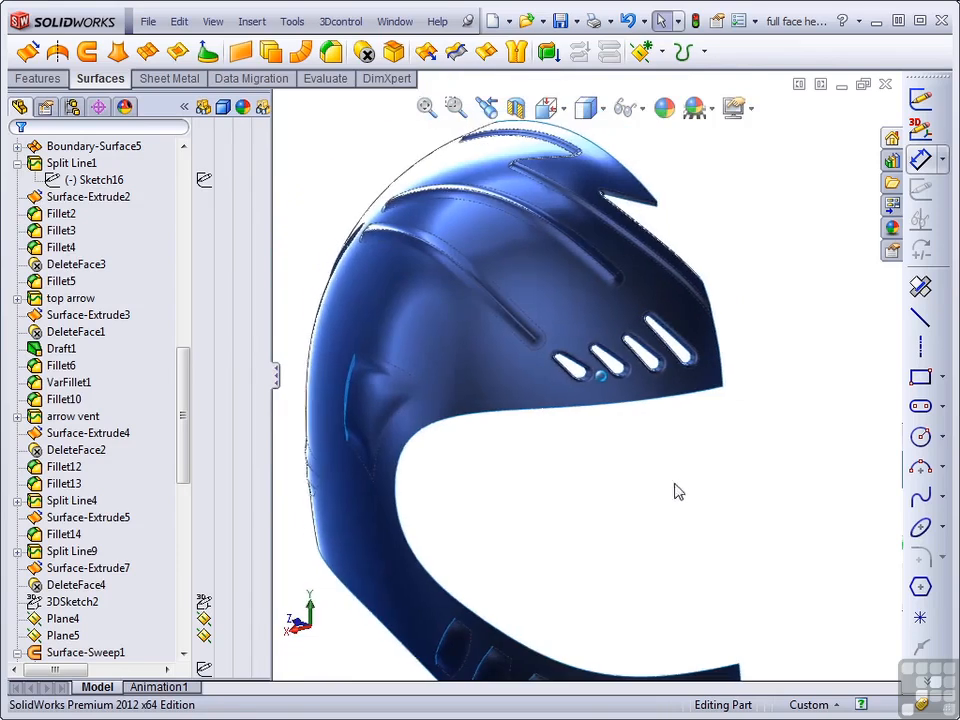
drag(182, 450, 186, 613)
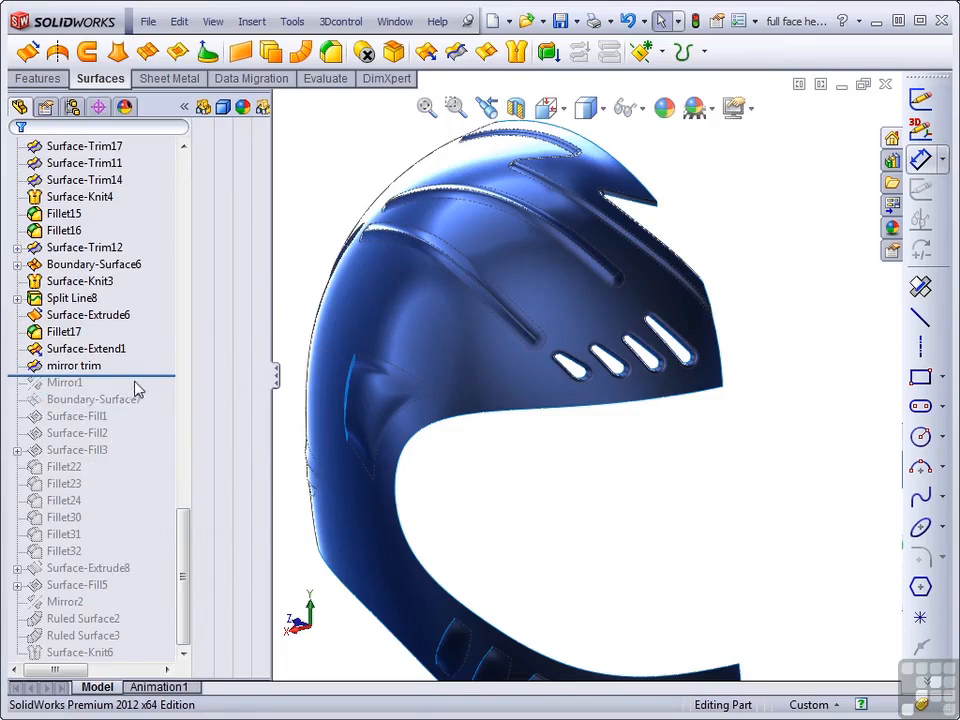
drag(138, 373, 130, 386)
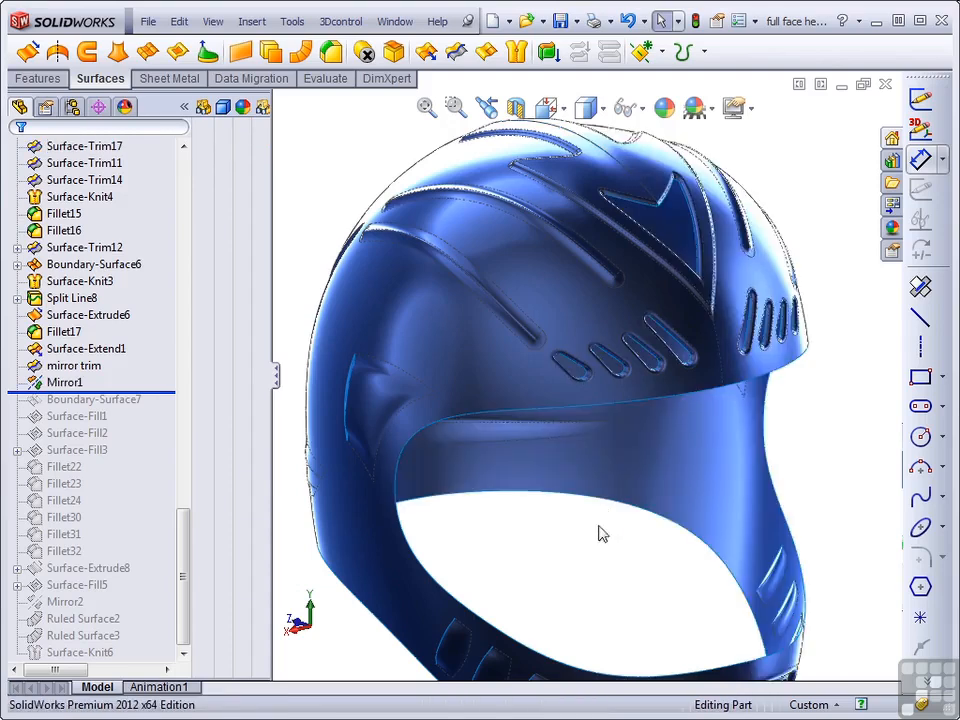
- Review the Mirror1 definition, checking the mirror plane, the mirrored body and the Knit surfaces option
key(Left)
key(Left)
key(Left)
key(Left)
key(Left)
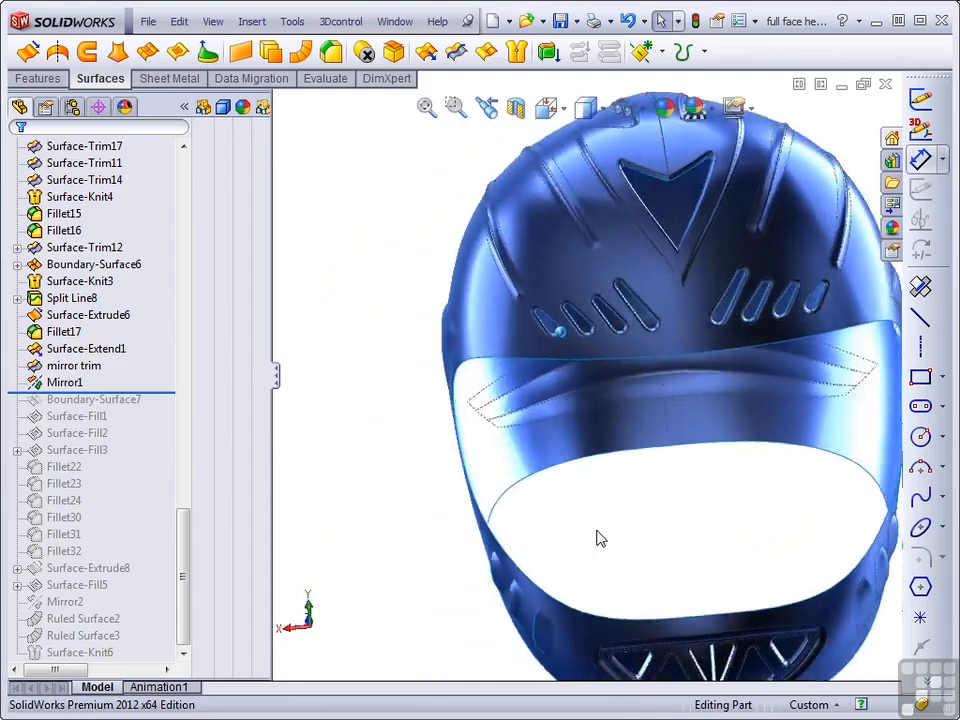
click(80, 369)
click(82, 382)
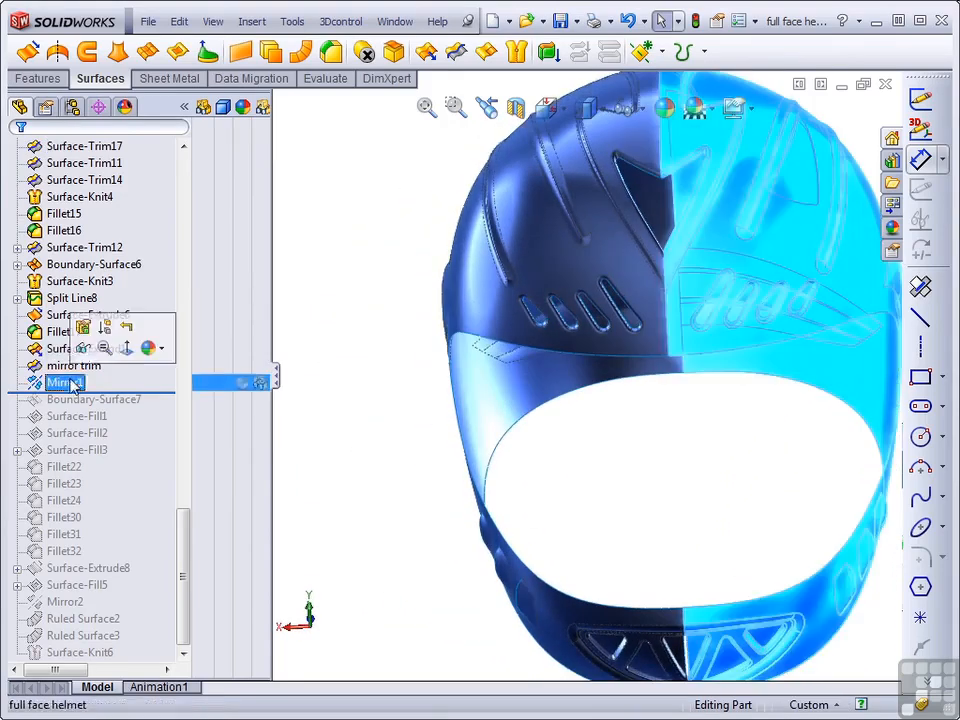
click(84, 328)
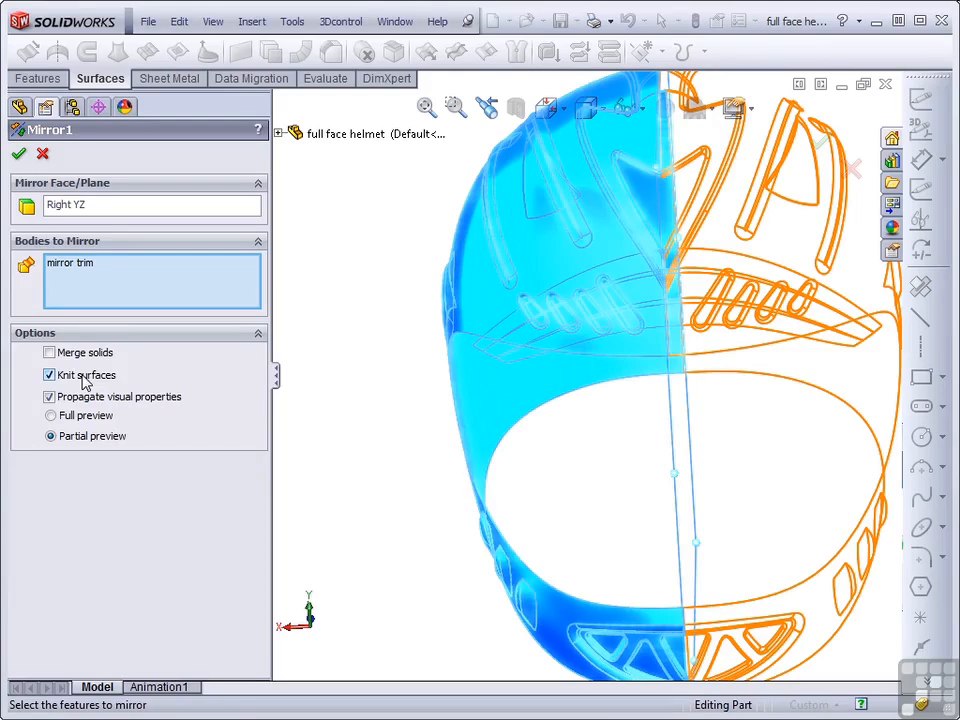
middle_drag(489, 476, 601, 459)
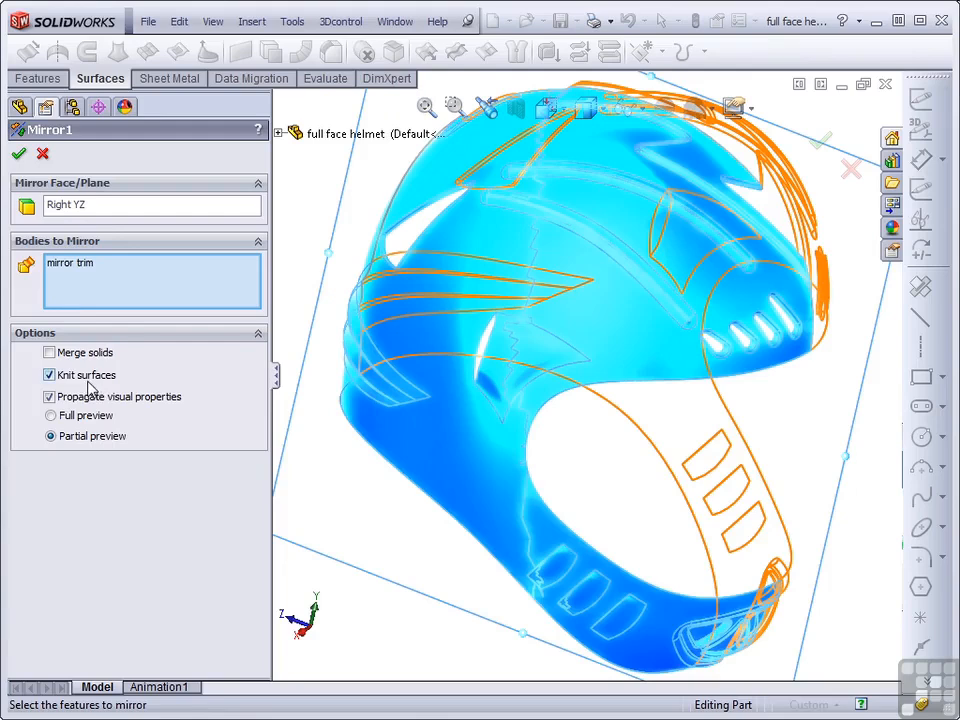
click(19, 155)
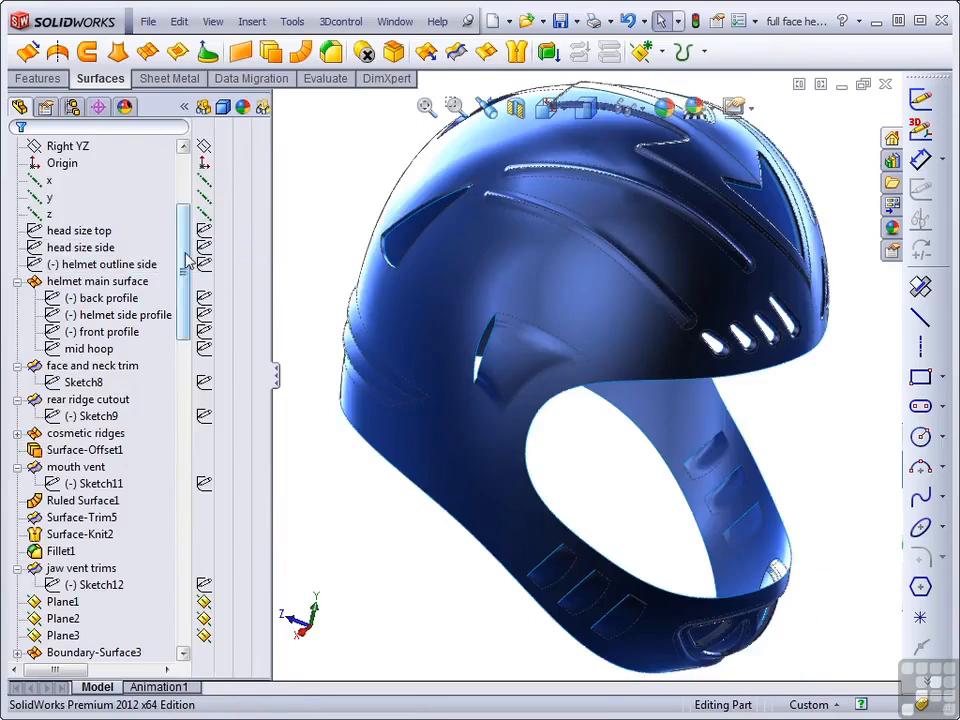
- Check the Surface Bodies folder by highlighting the mirrored body it contains
drag(185, 253, 191, 198)
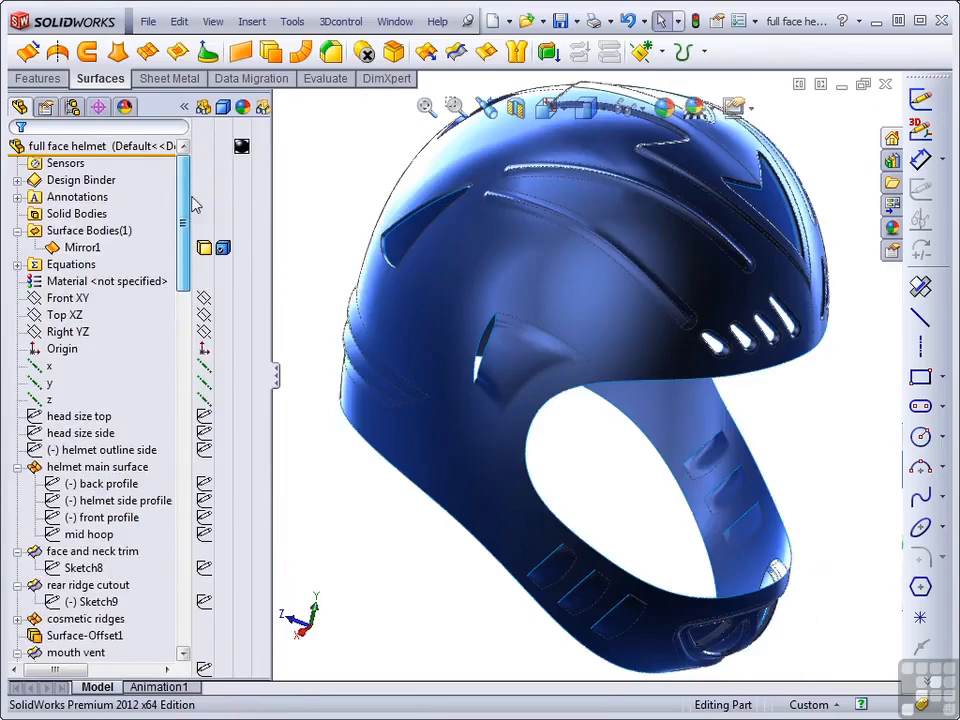
click(82, 249)
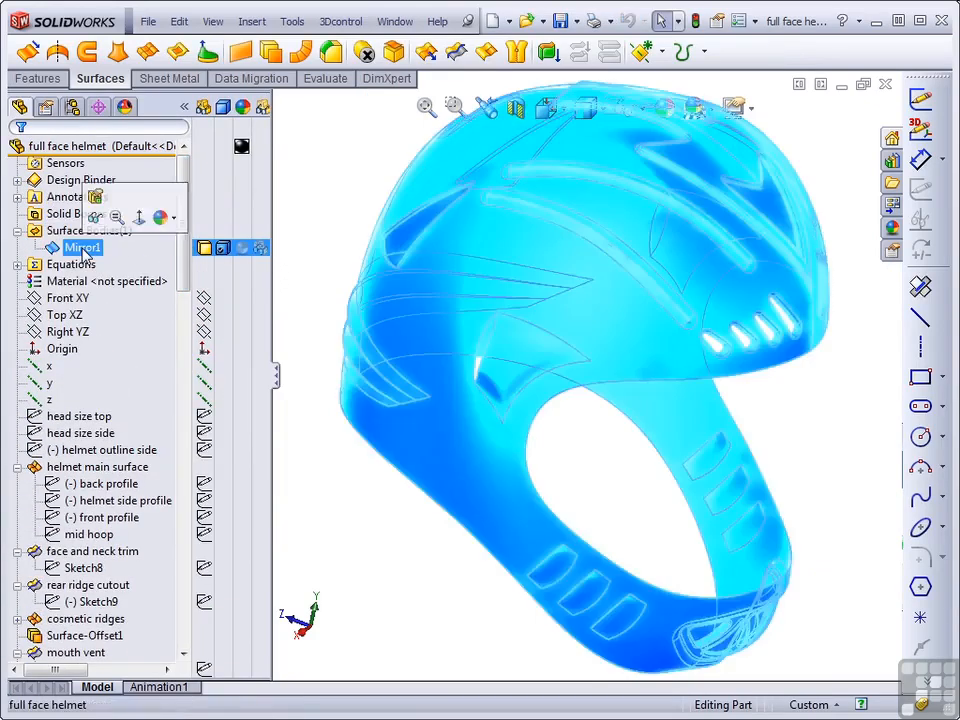
click(366, 521)
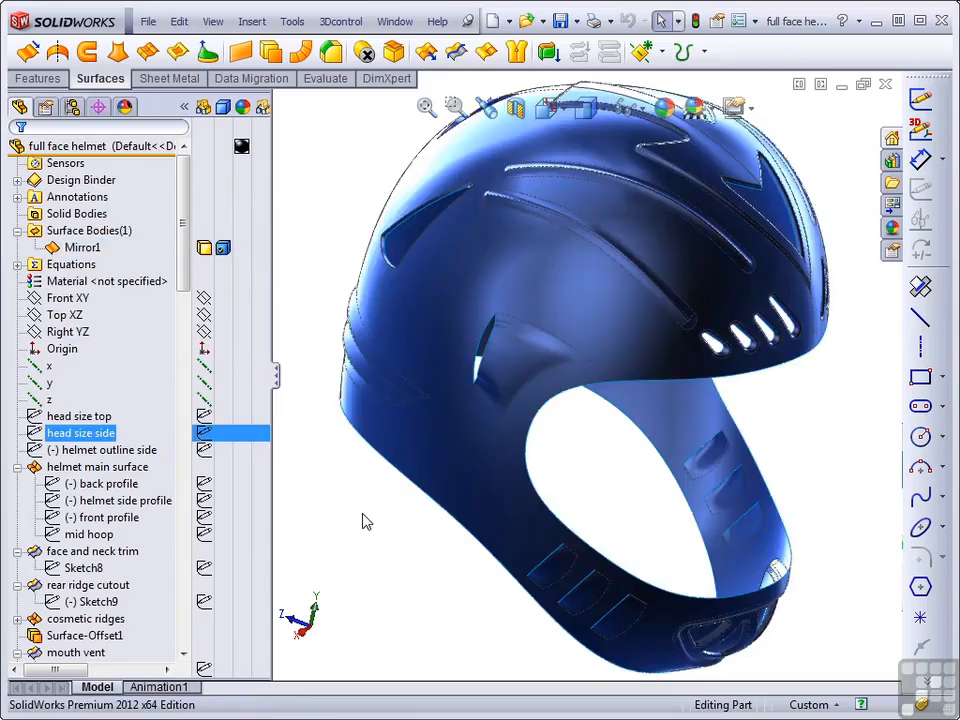
- Examine the central gap in the mouth vent along the mirror plane and select one of its edges
drag(180, 222, 163, 593)
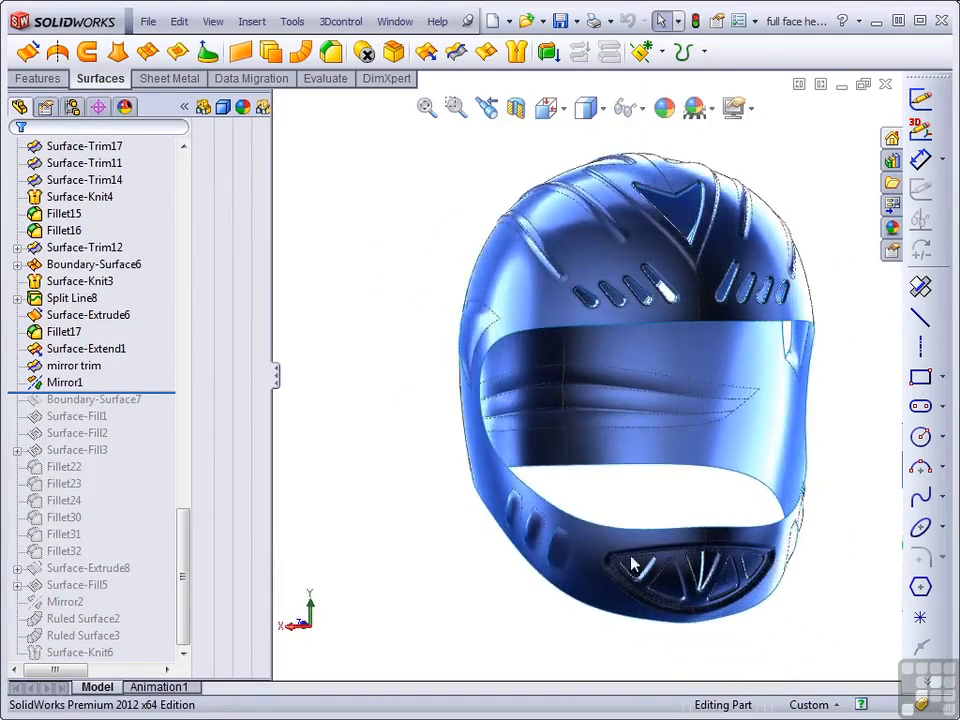
scroll(704, 574, down, 1)
scroll(704, 574, down, 5)
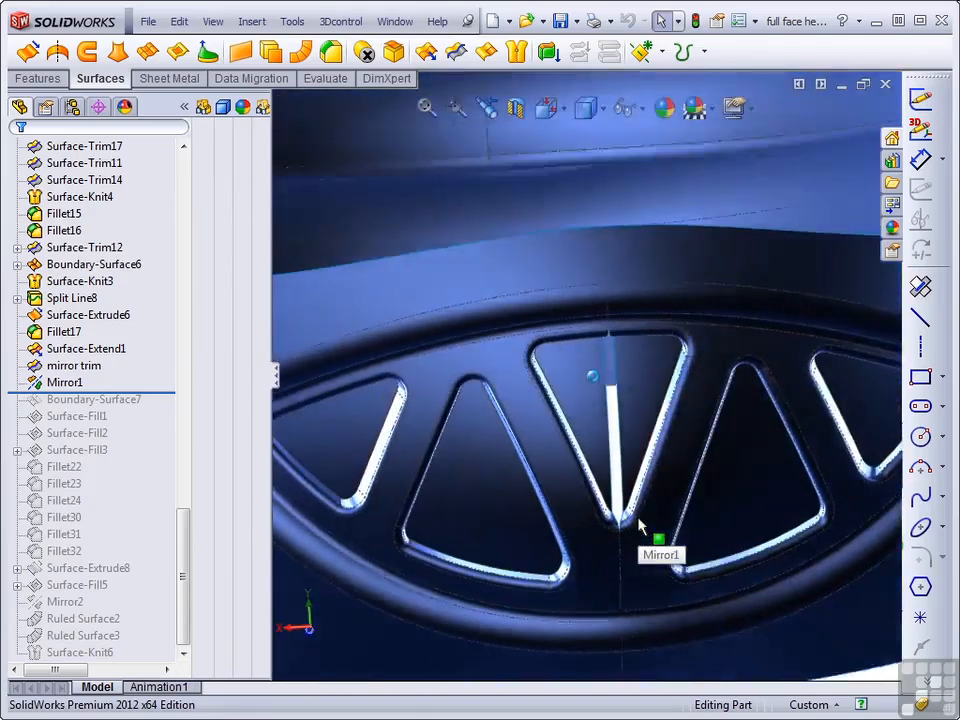
scroll(638, 520, down, 4)
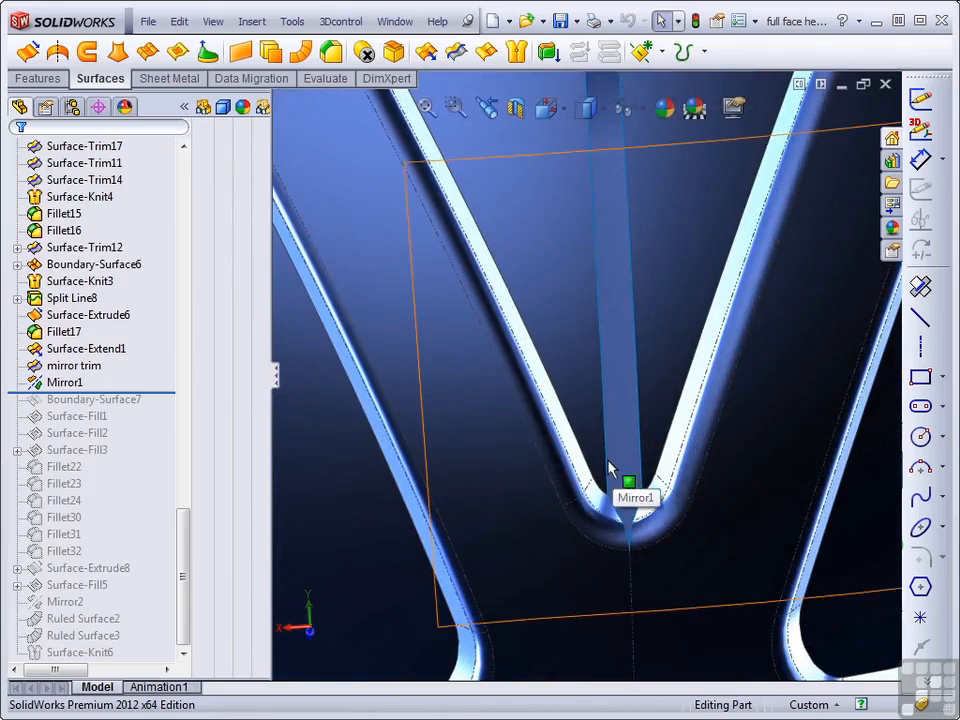
click(640, 468)
click(643, 472)
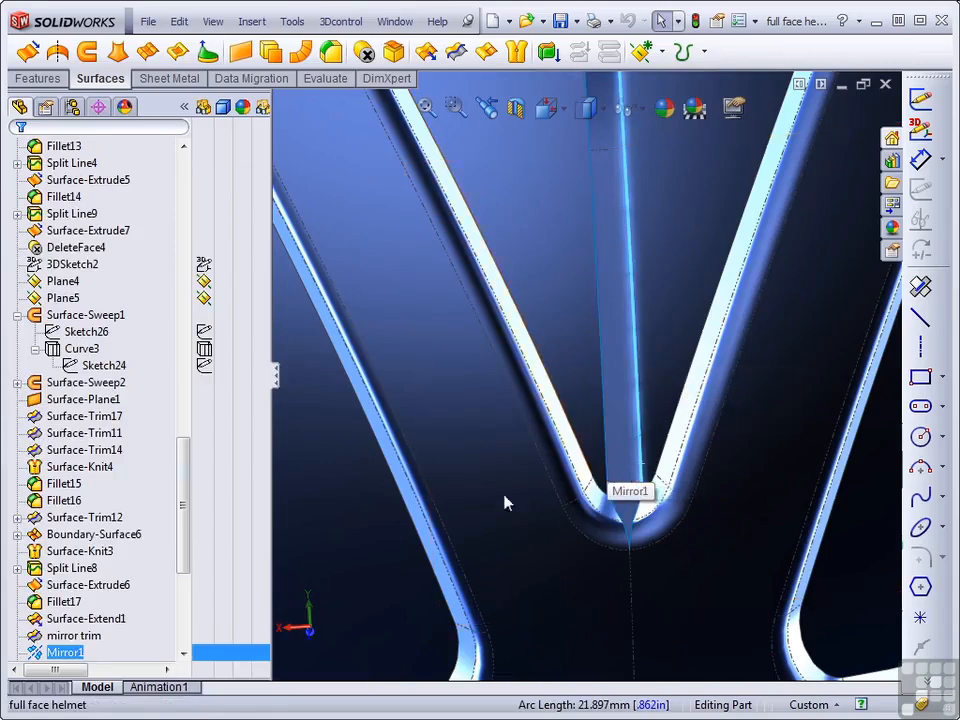
- Roll the feature history forward to include Boundary-Surface7
drag(183, 536, 178, 595)
middle_drag(635, 514, 619, 504)
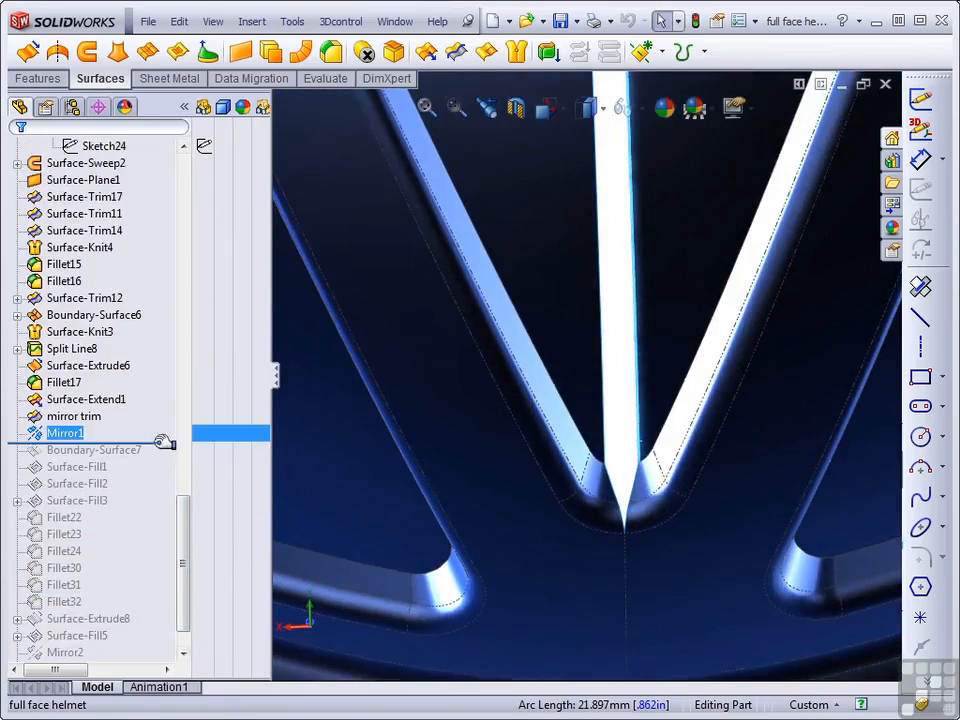
drag(166, 439, 152, 462)
- Review the Boundary-Surface7 definition, checking both Direction 1 edges and their curvature settings at the central mouth vent gap
click(145, 467)
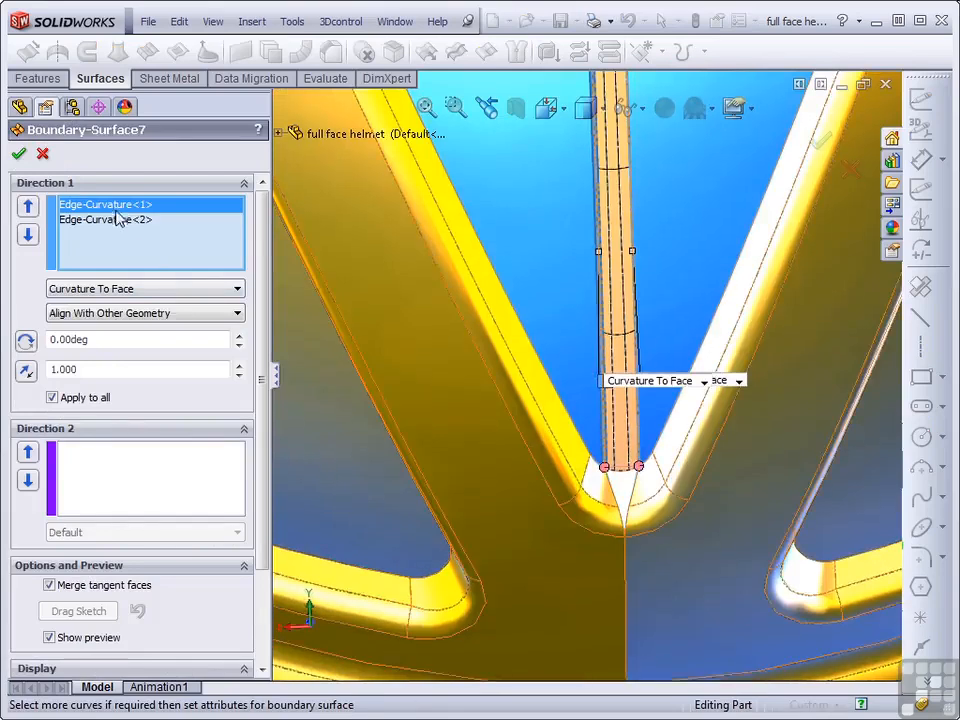
click(96, 219)
scroll(280, 345, up, 2)
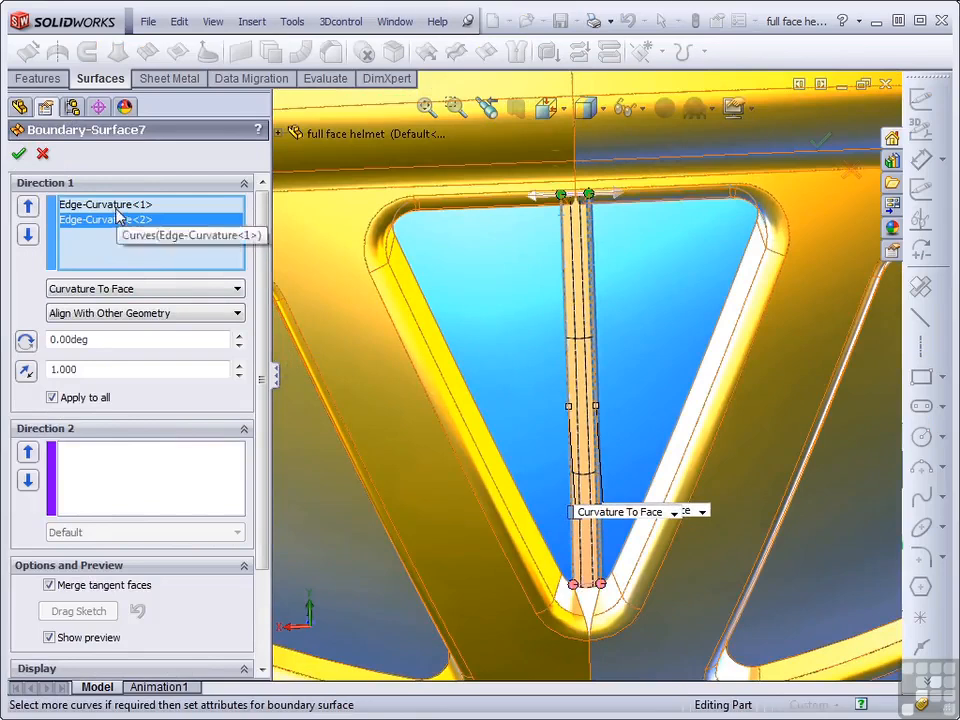
scroll(620, 505, down, 3)
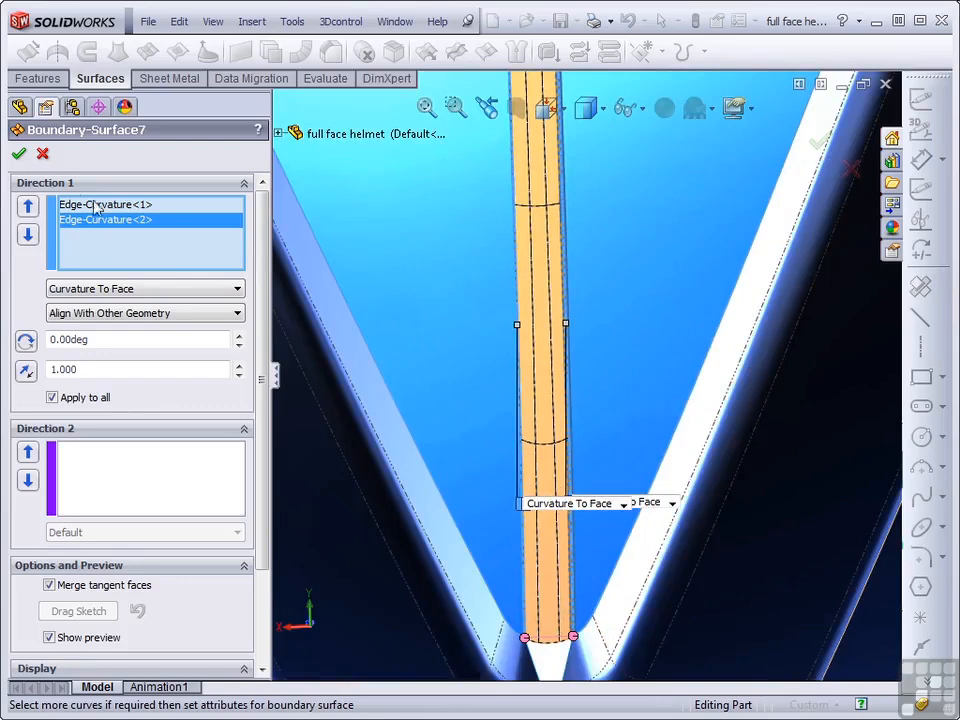
click(20, 155)
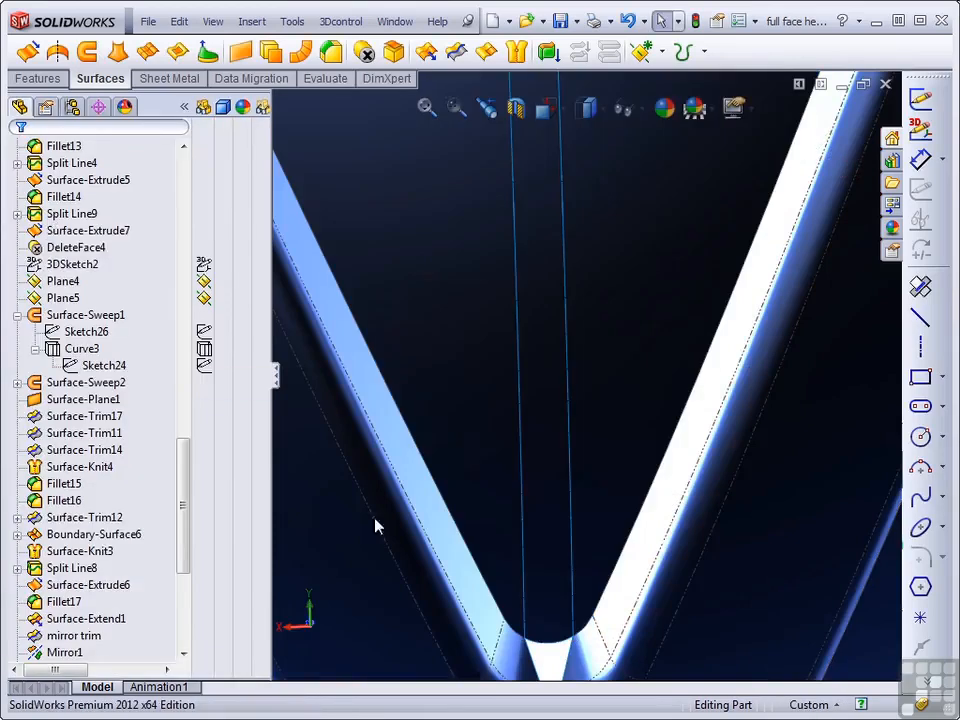
- Roll the feature history forward past Surface-Fill1 and inspect the lower corner of the central mouth vent opening
drag(185, 519, 189, 579)
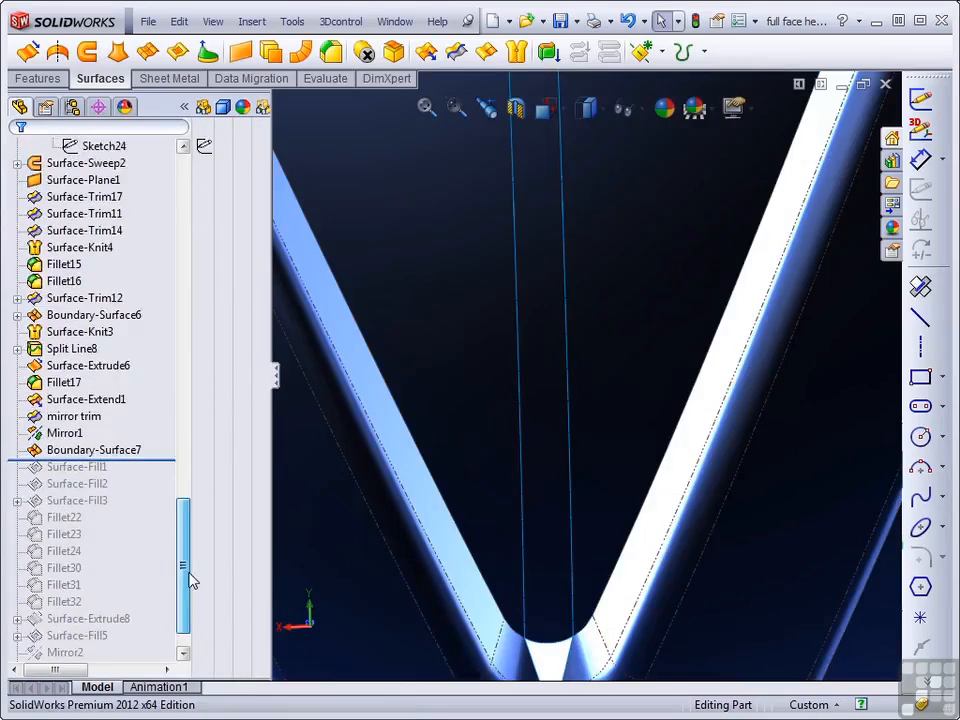
drag(159, 444, 144, 456)
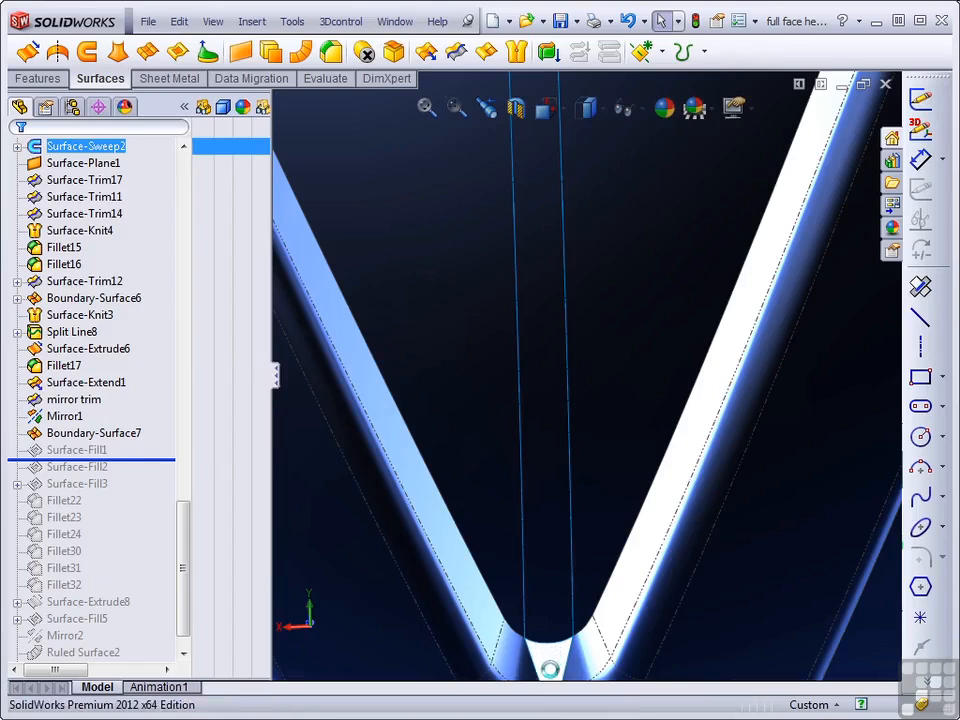
scroll(548, 659, up, 3)
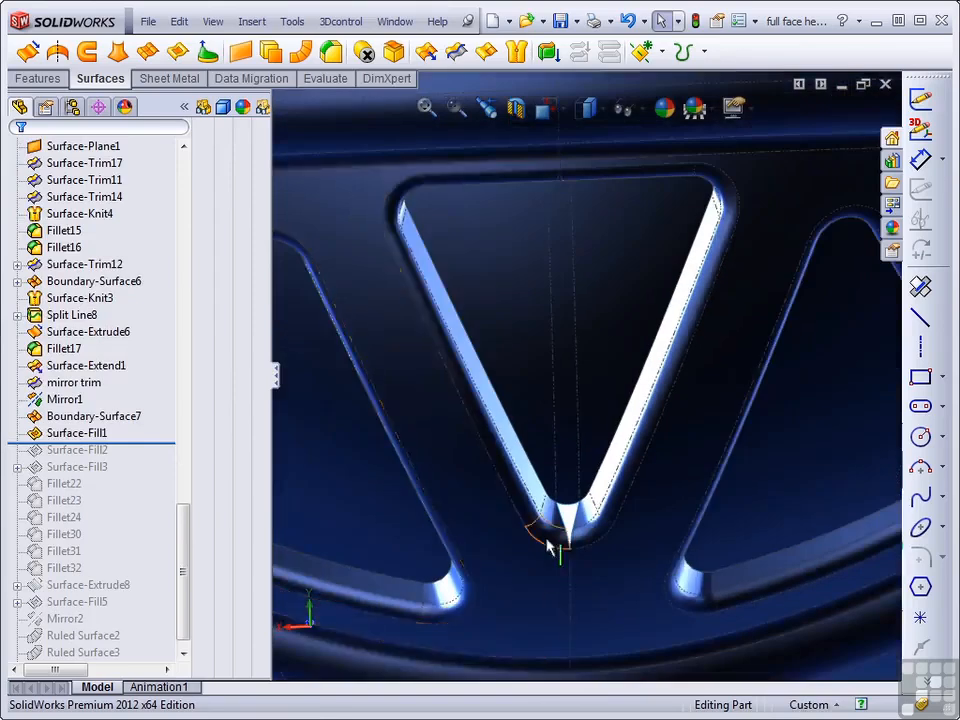
scroll(560, 545, down, 4)
scroll(585, 530, down, 2)
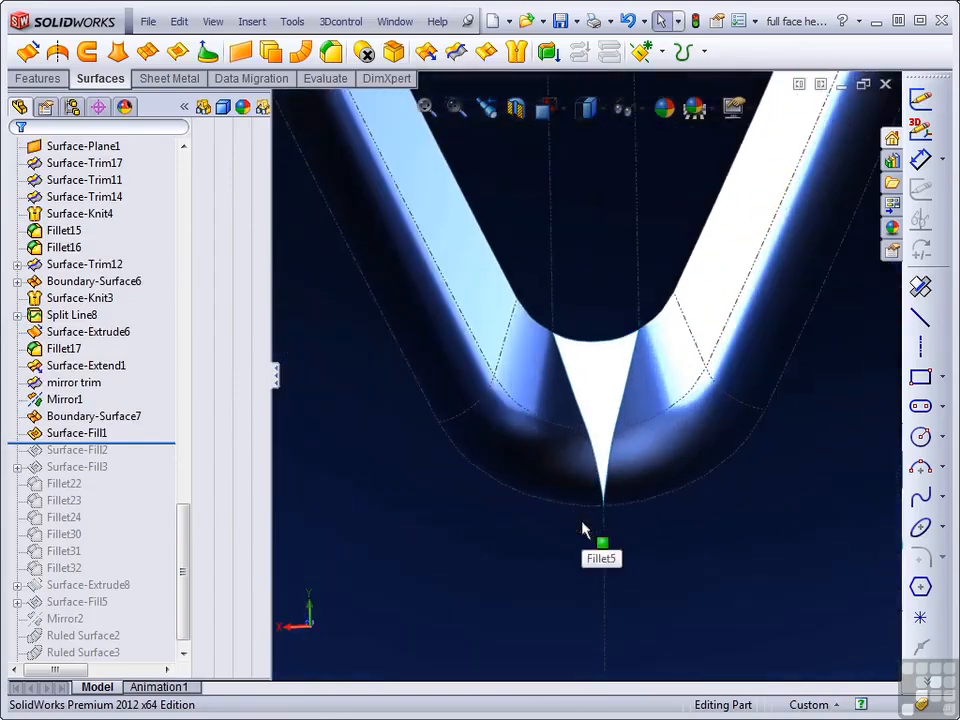
- Locate the Surface-Fill1 patch on the vent and roll the feature history back to just before it
scroll(652, 368, up, 8)
middle_drag(634, 336, 620, 340)
scroll(604, 348, down, 8)
mouse_move(534, 350)
middle_down()
mouse_move(557, 425)
mouse_move(538, 441)
middle_up()
click(85, 434)
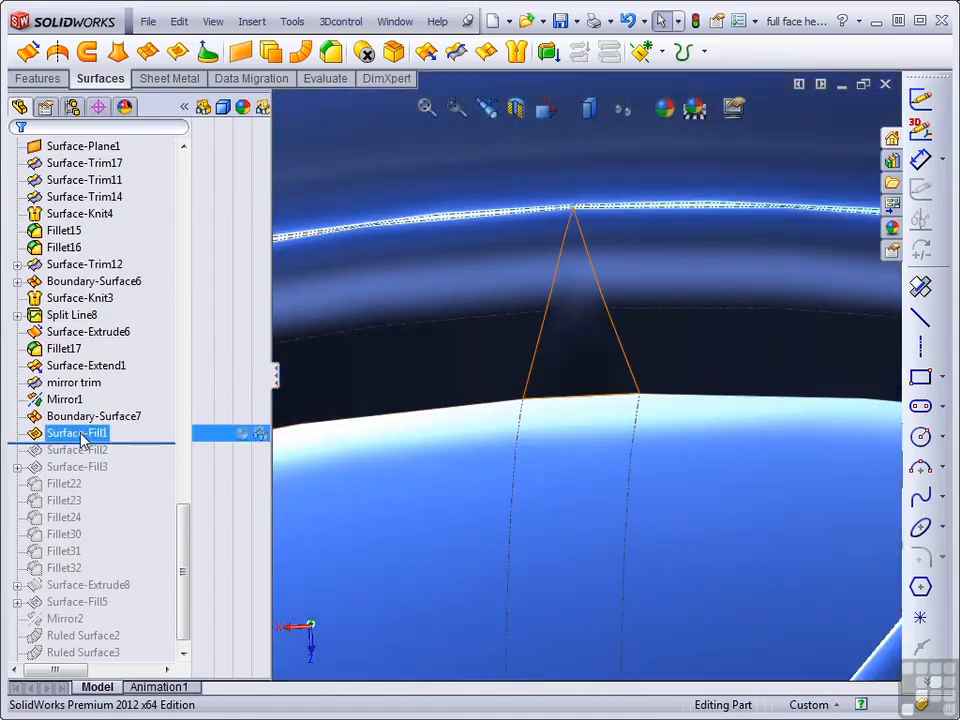
drag(82, 440, 133, 423)
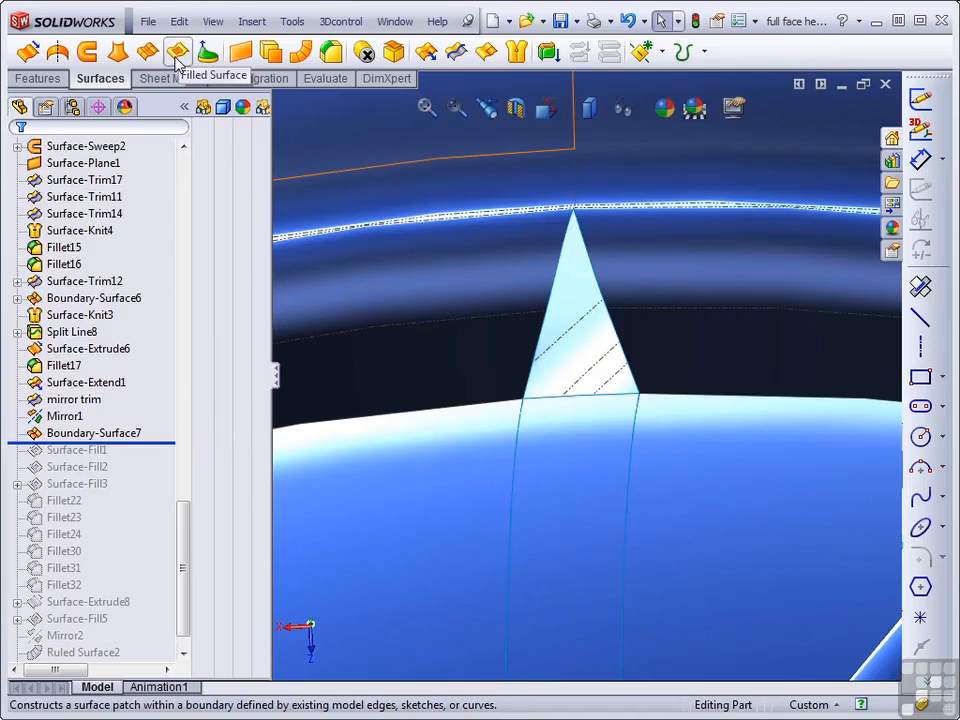
- Start a filled surface on the triangular vent gap, selecting the two edges along one side and setting both to Curvature
click(176, 57)
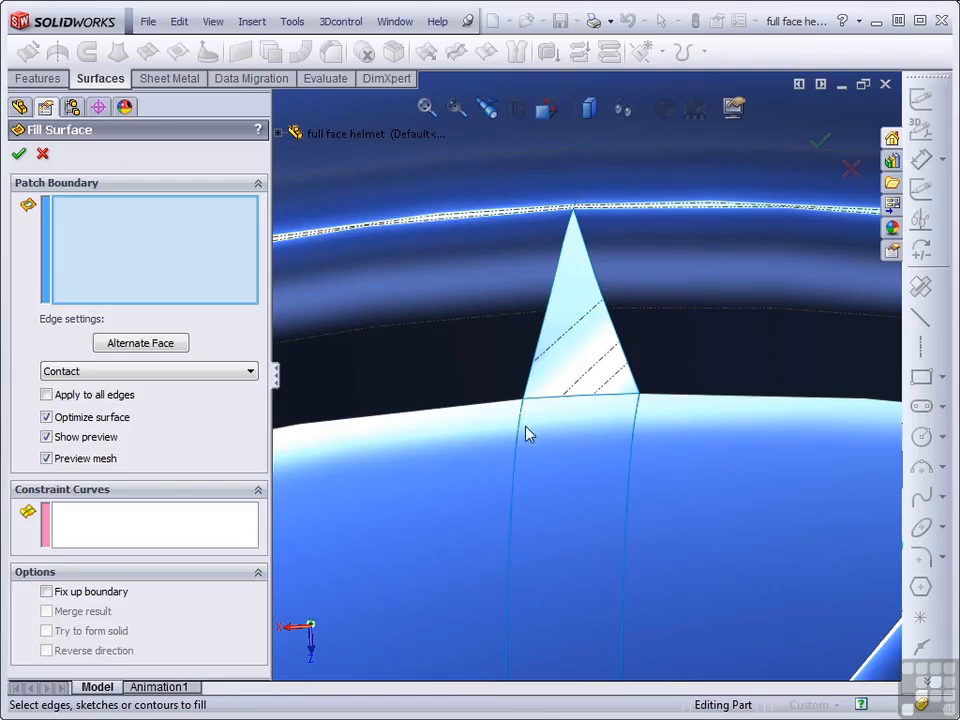
right_click(545, 336)
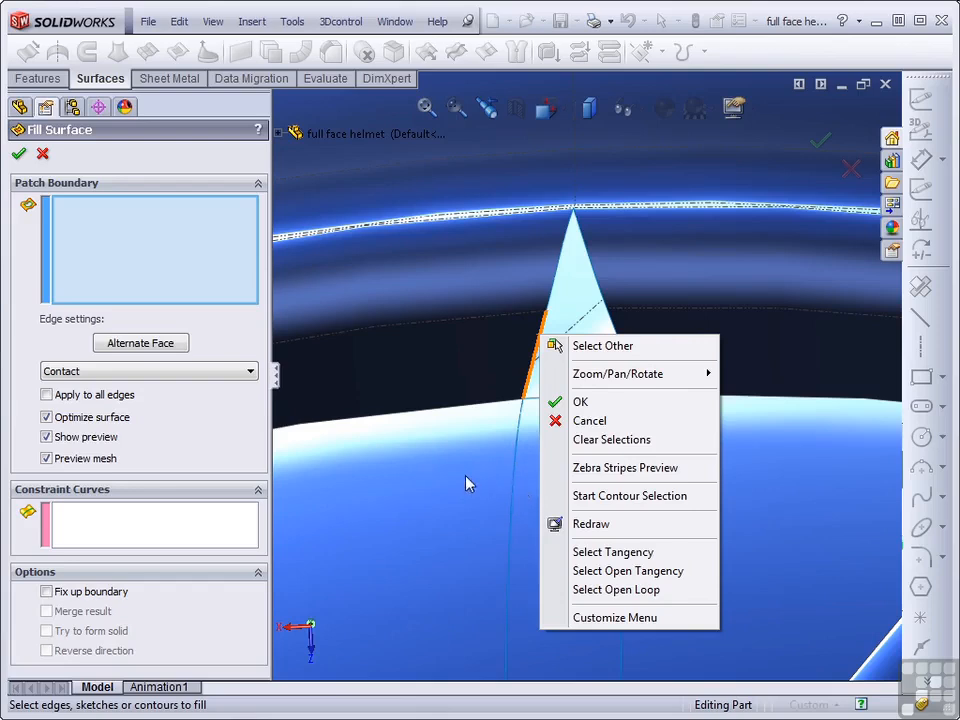
click(541, 340)
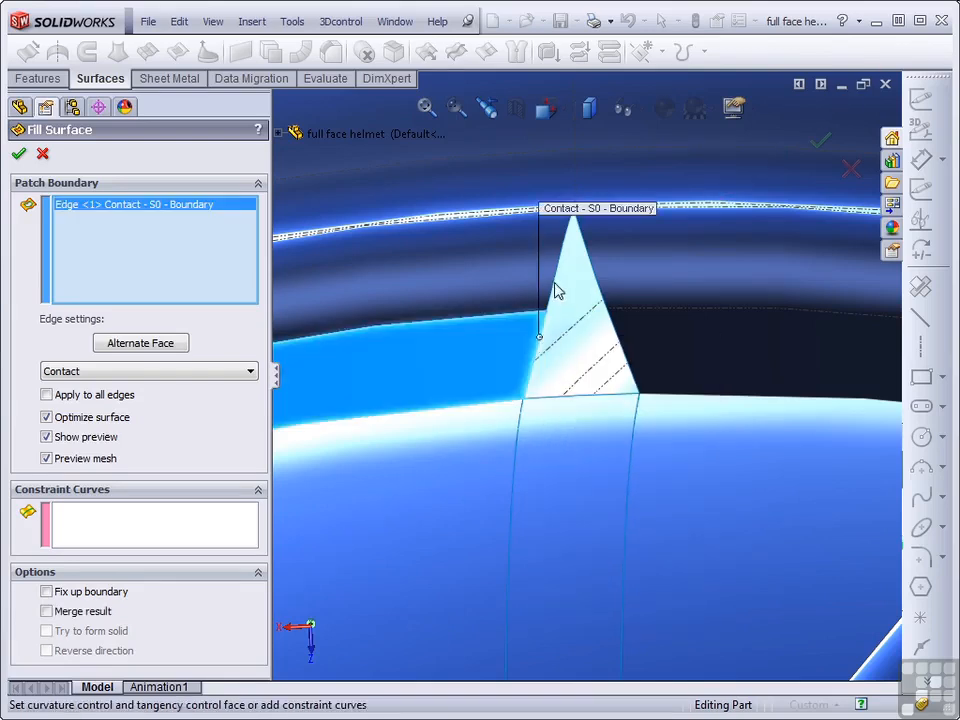
click(554, 289)
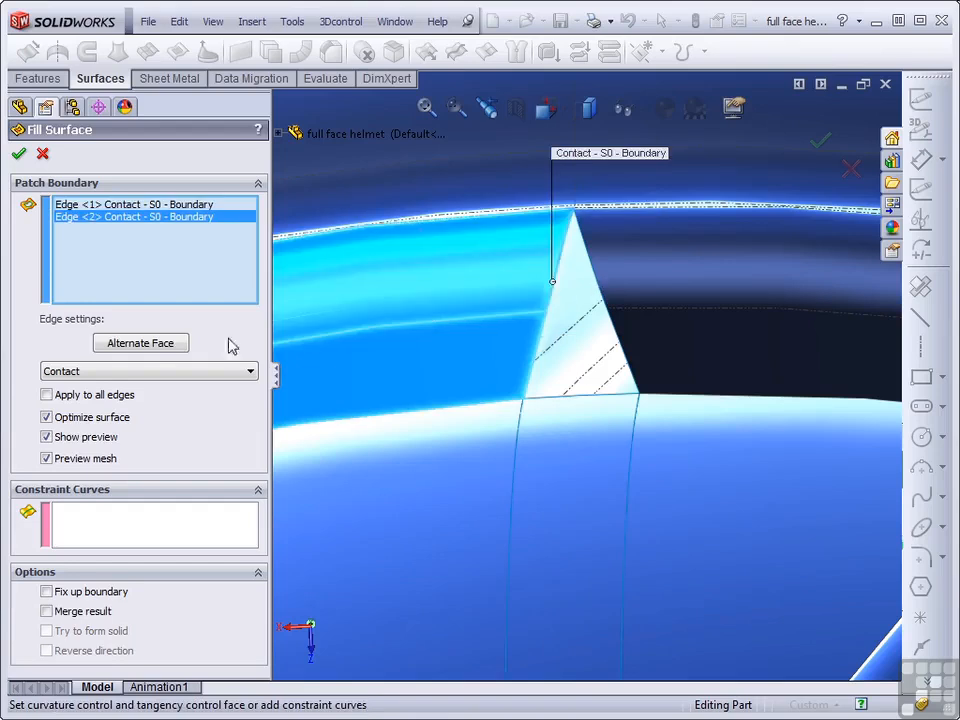
click(112, 373)
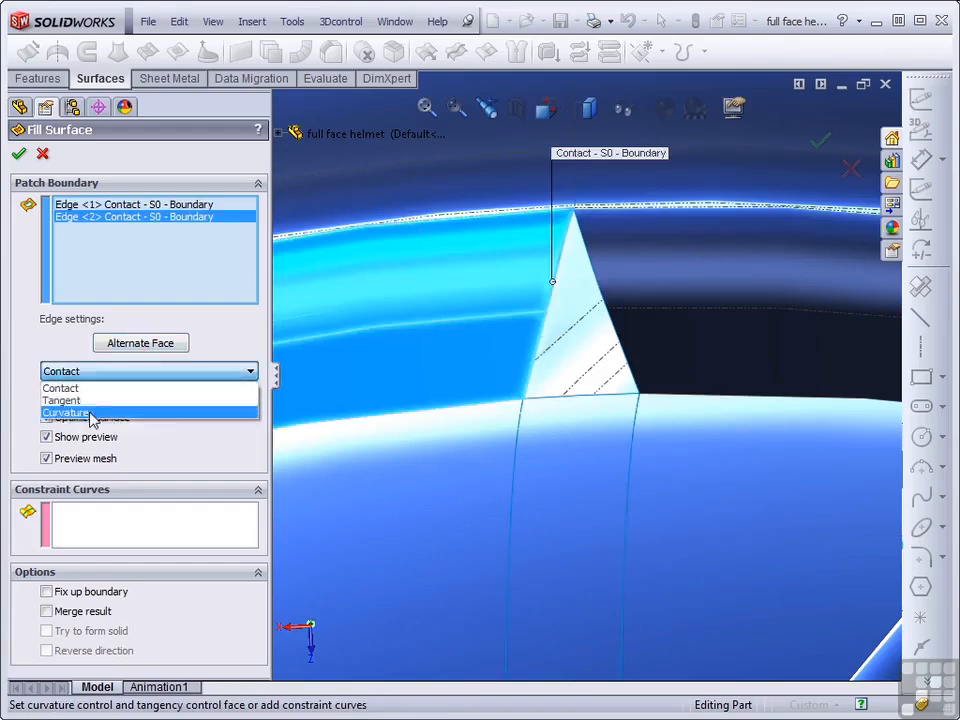
click(90, 412)
click(128, 205)
click(150, 371)
click(96, 412)
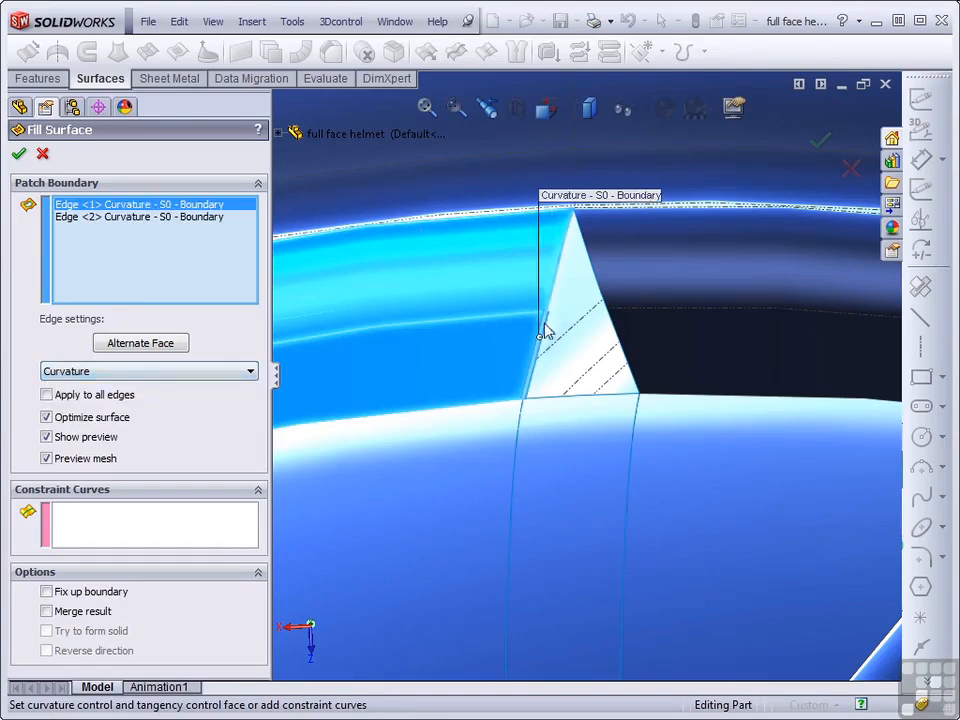
- Add the gap's two opposite side edges and the boundary surface's end edge to the patch boundary, all with Curvature
click(598, 285)
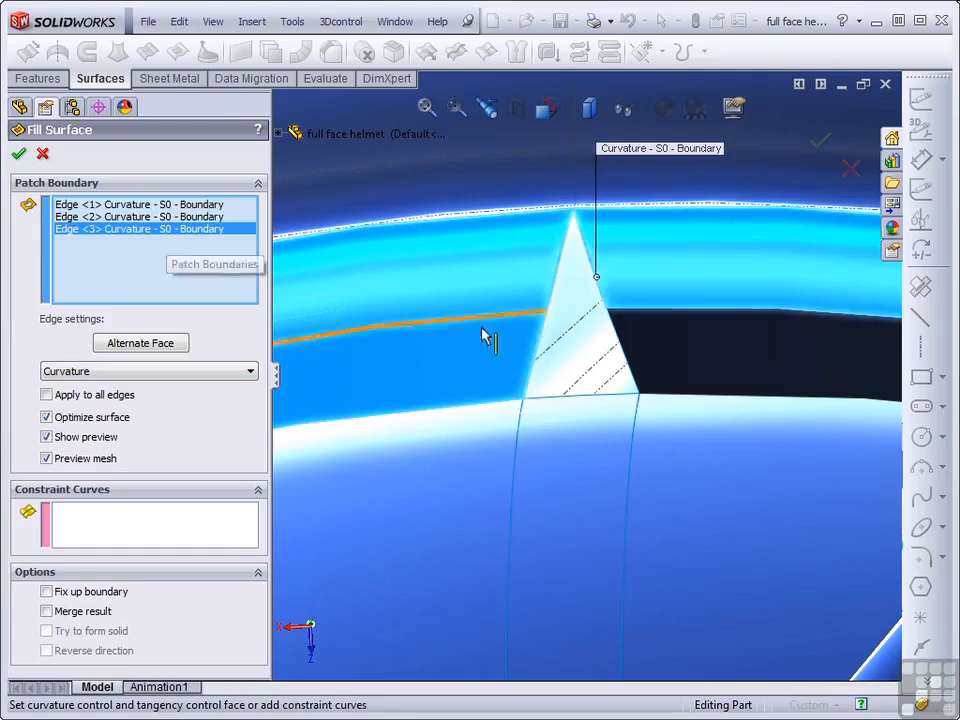
click(622, 352)
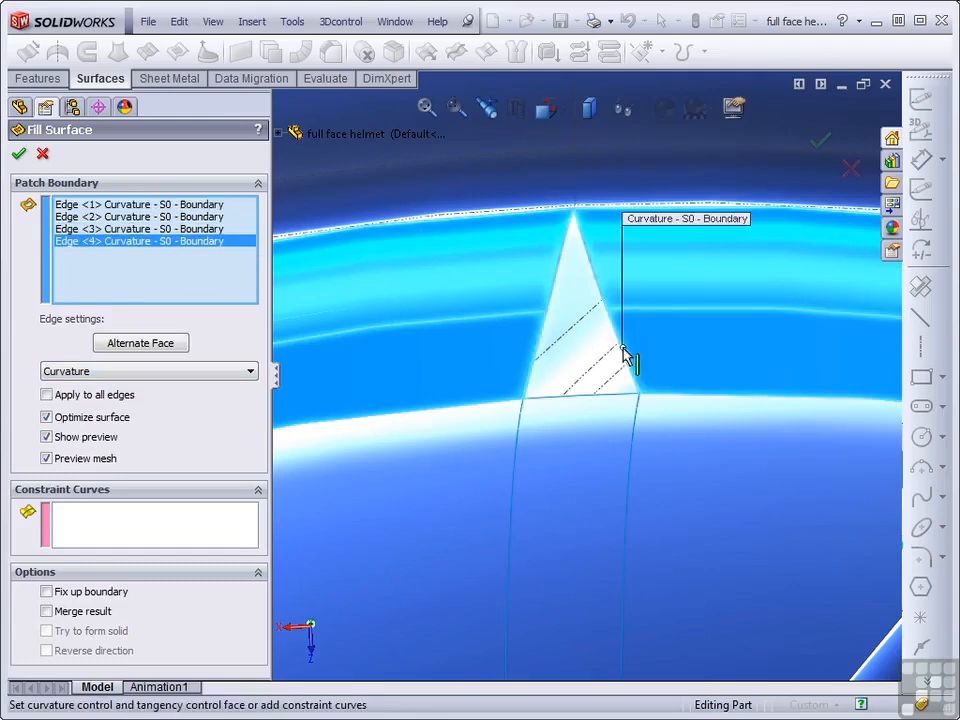
click(598, 395)
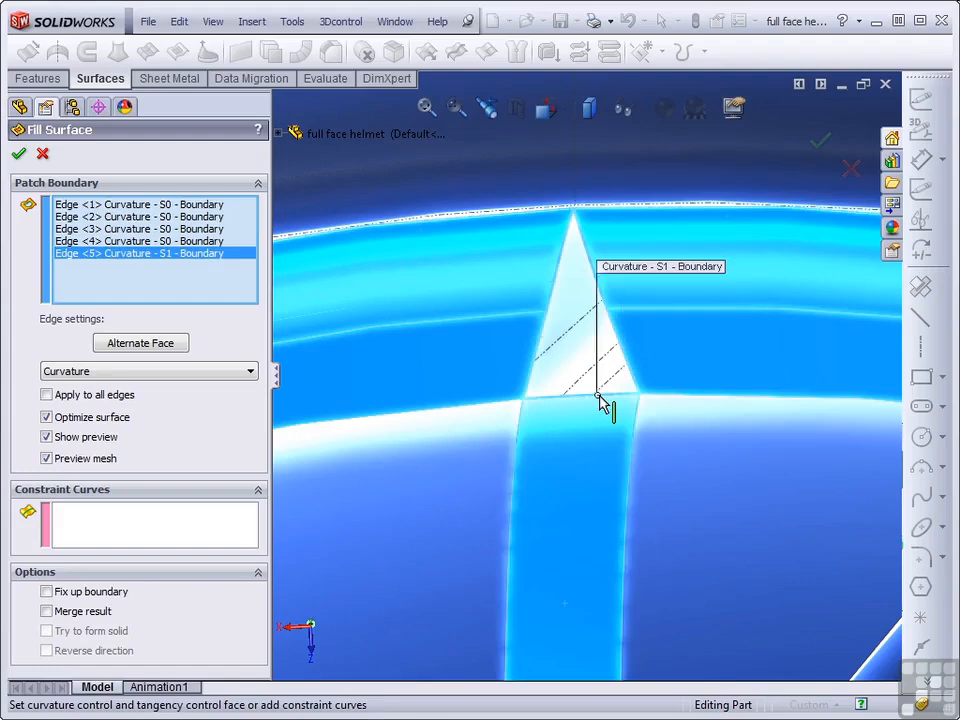
- Identify the visor's Surface-Fill5 patch and set the feature history rollback point to just after Mirror2, before Ruled Surface2
scroll(600, 398, up, 5)
middle_drag(600, 398, 472, 400)
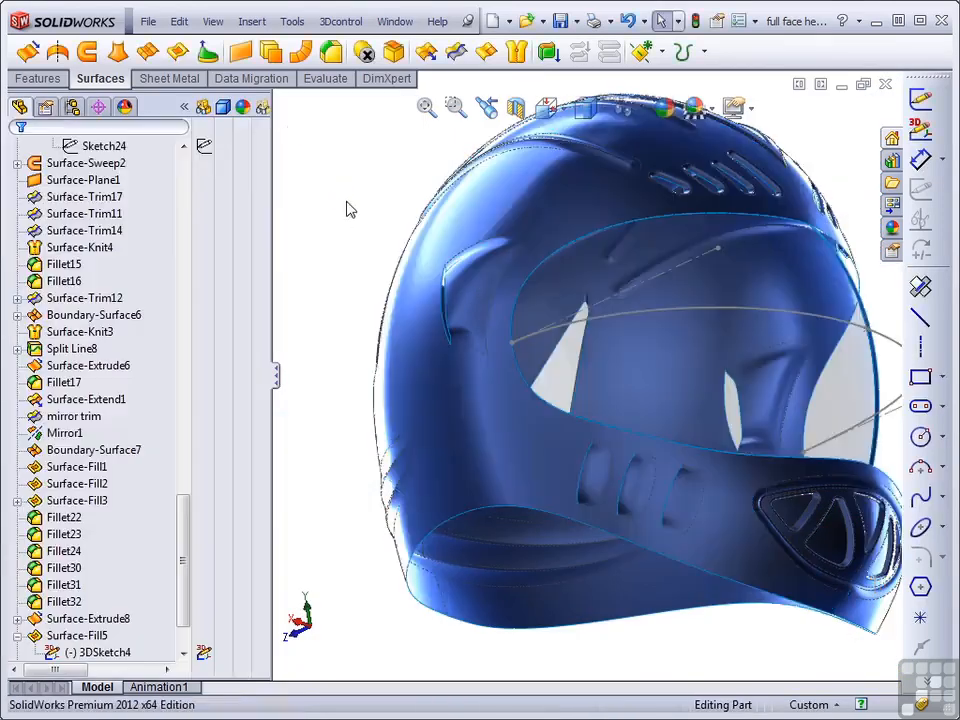
middle_drag(347, 208, 719, 404)
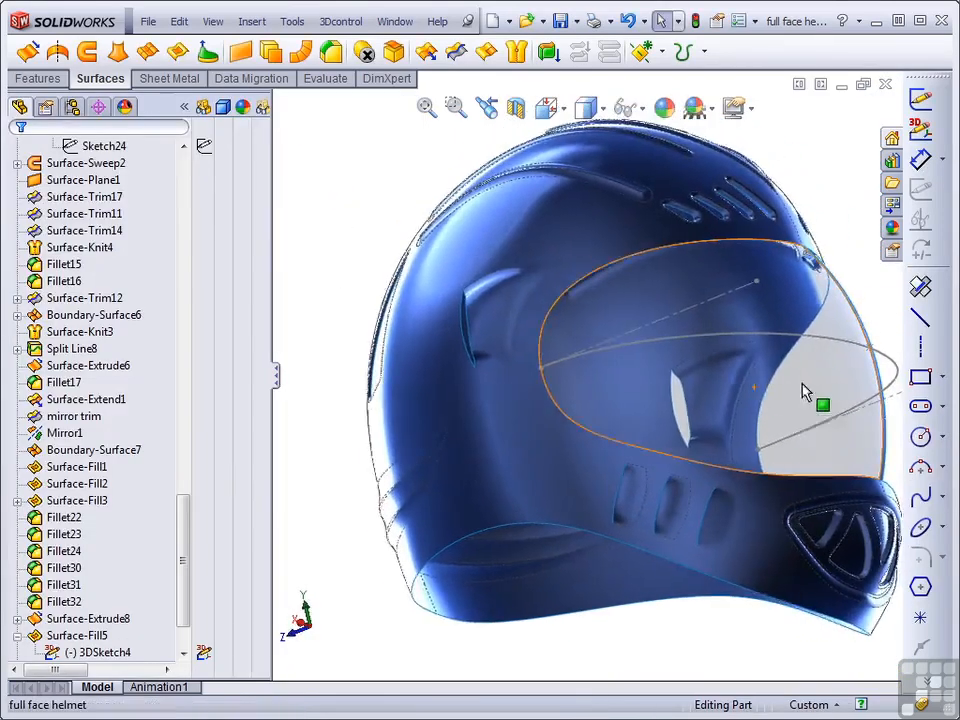
click(802, 385)
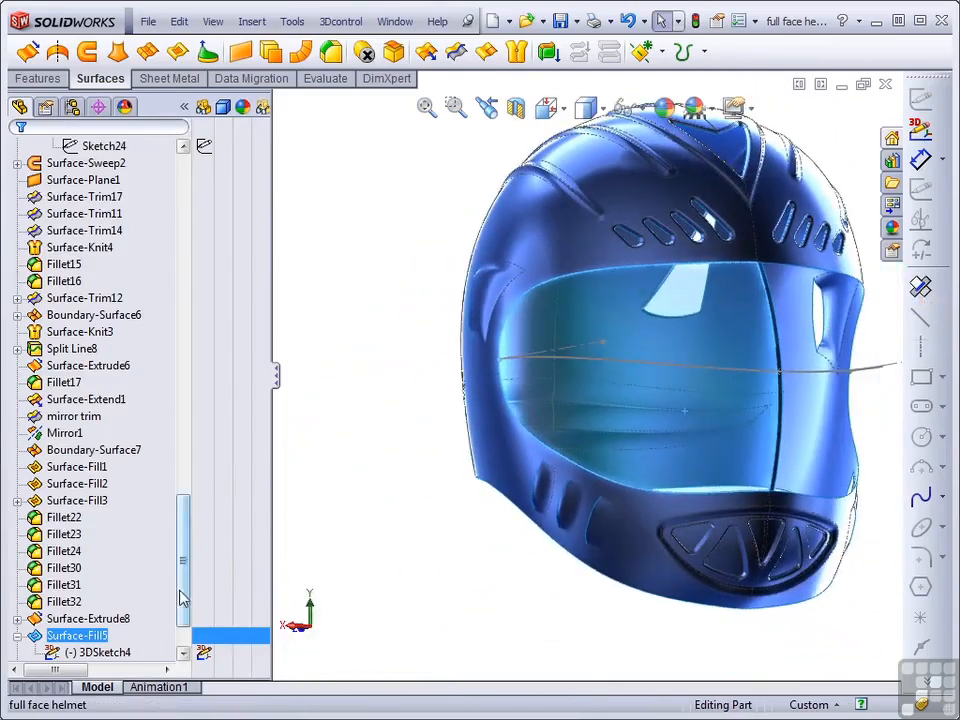
drag(179, 591, 179, 643)
drag(150, 595, 150, 628)
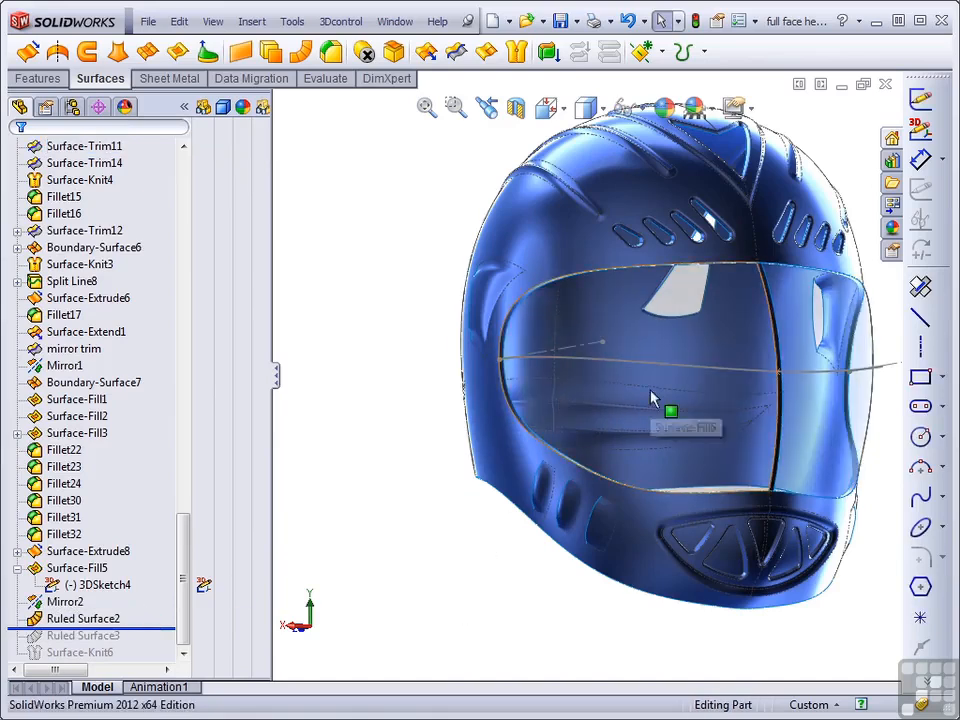
click(600, 287)
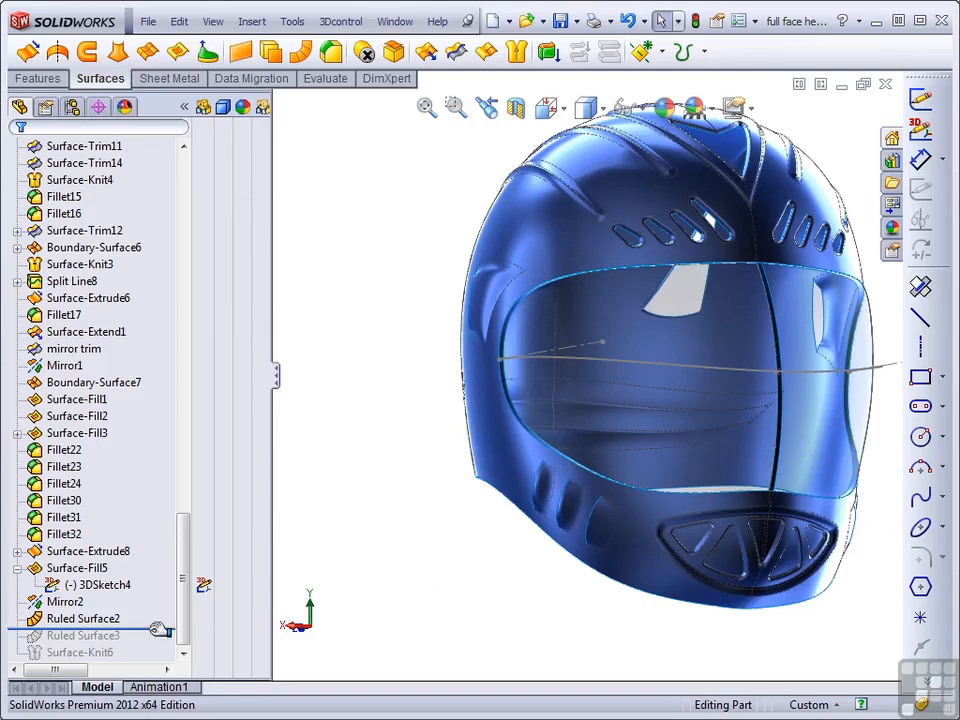
drag(160, 628, 160, 617)
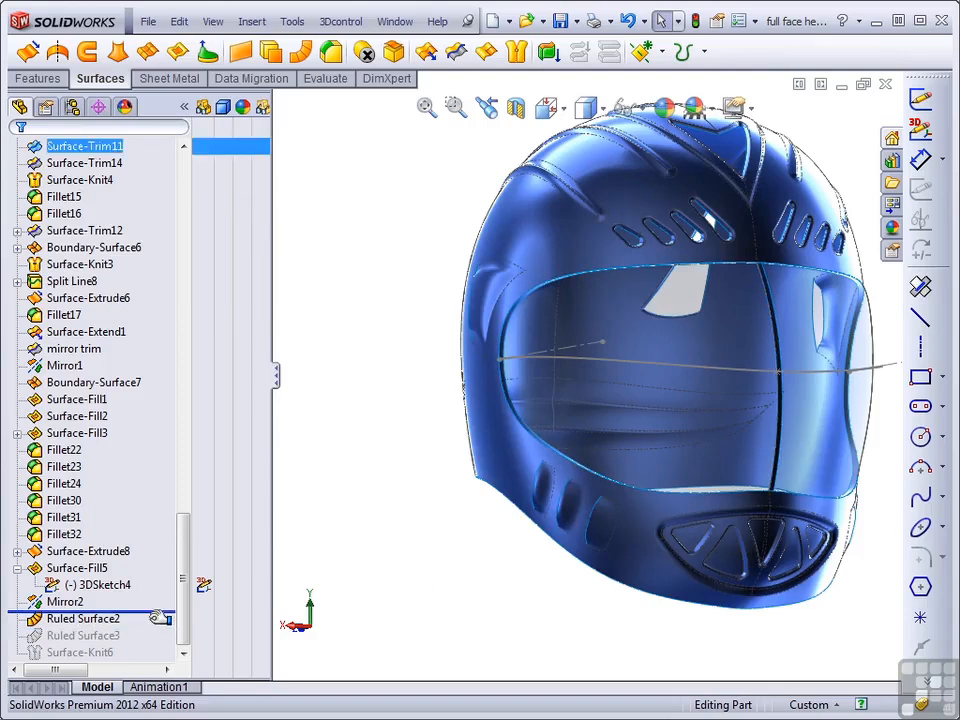
- Hide the Surface-Fill5 visor body and the mirrored visor body to expose the helmet's face opening
click(622, 440)
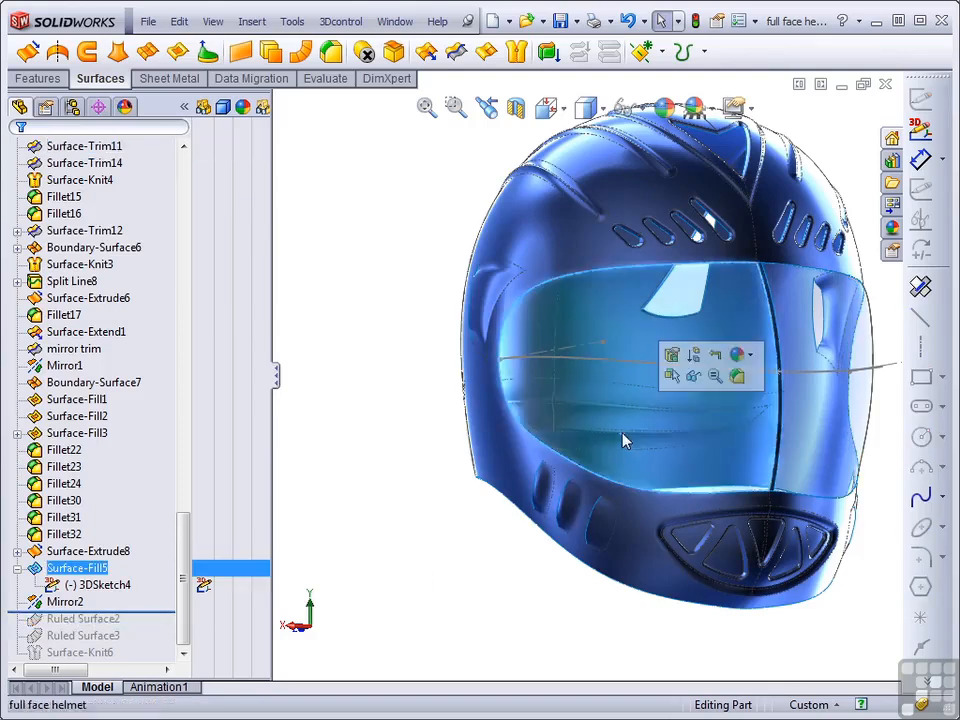
click(693, 375)
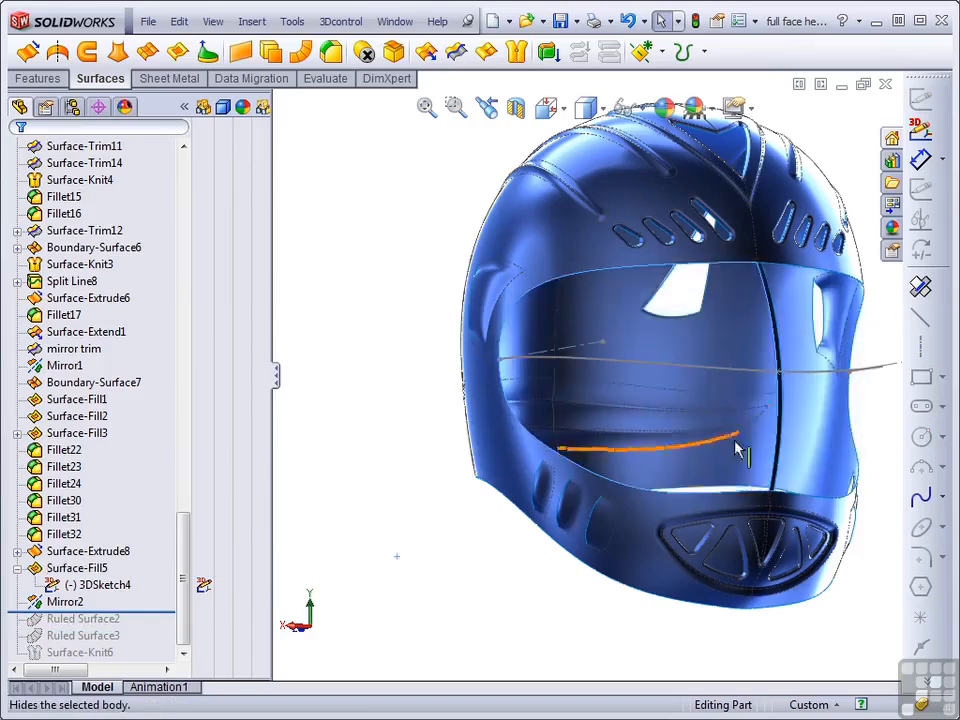
scroll(799, 420, down, 10)
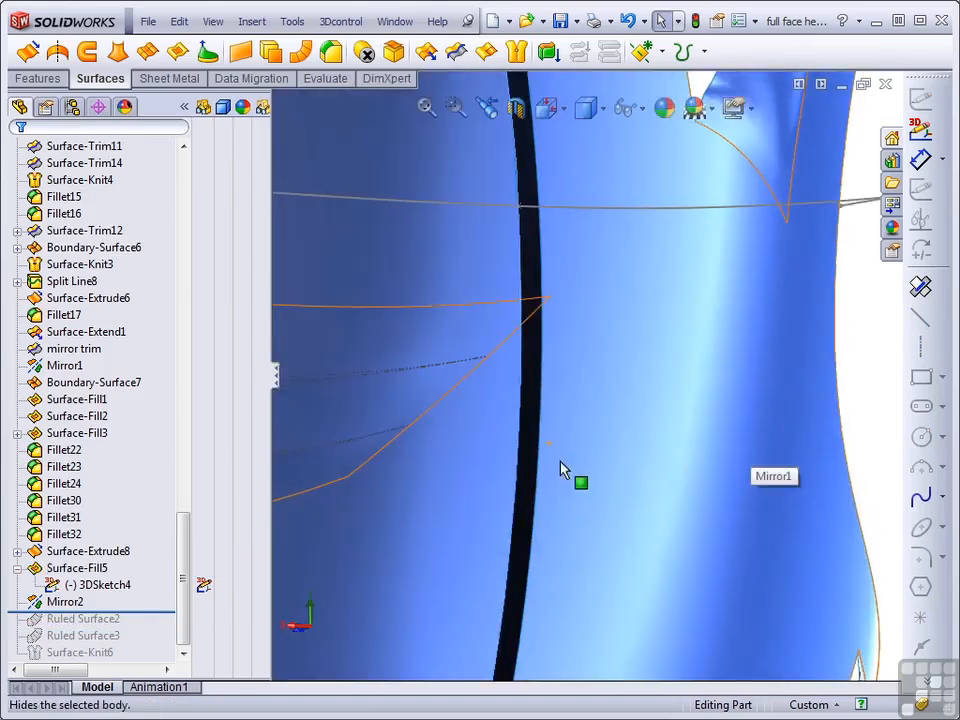
click(535, 476)
click(599, 414)
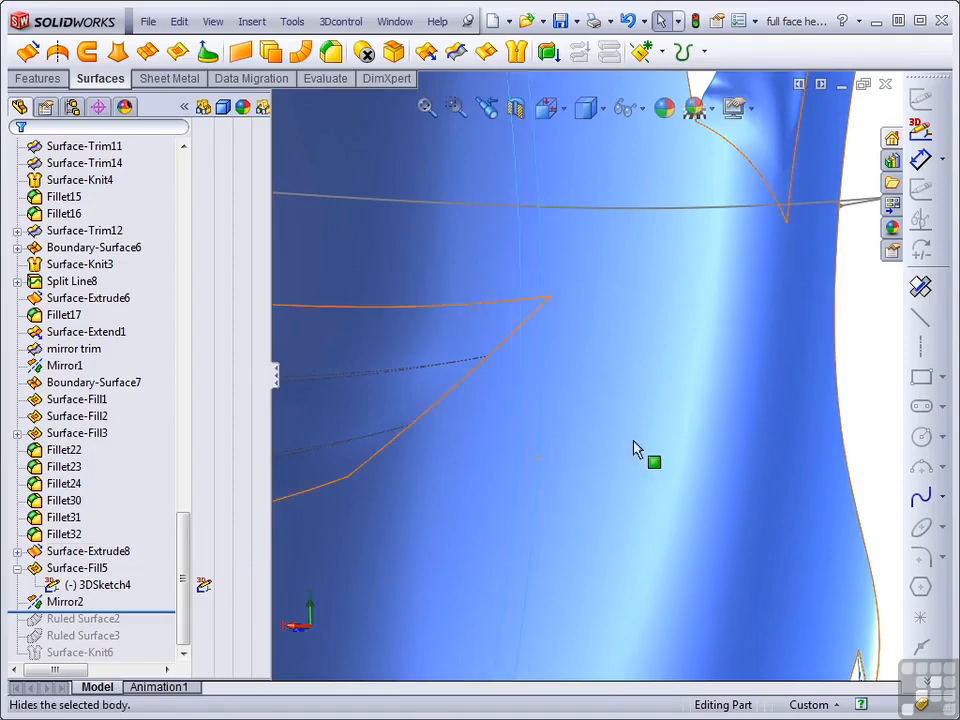
scroll(537, 440, up, 10)
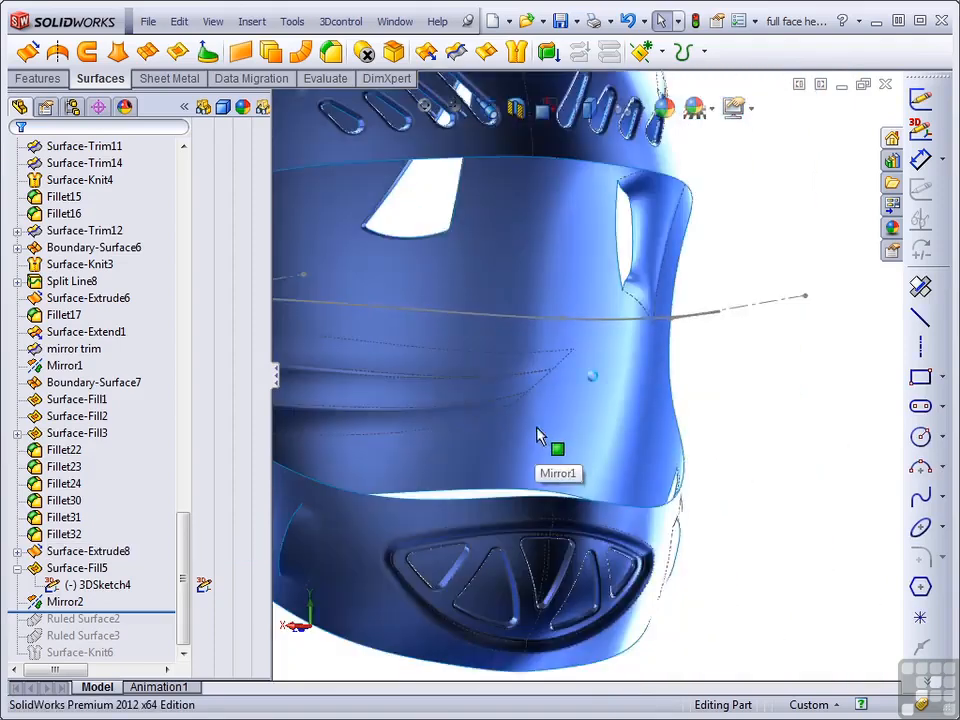
scroll(539, 435, up, 2)
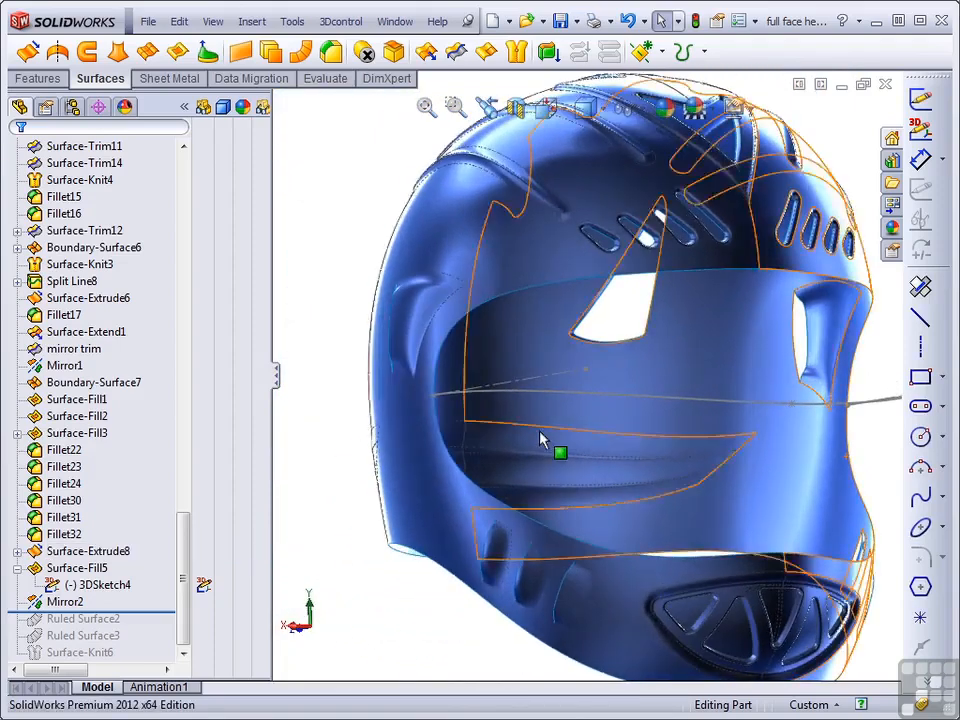
- Create a 0.100 in Normal to Surface ruled surface along both edges of the face opening, with Trim and knit on
click(297, 55)
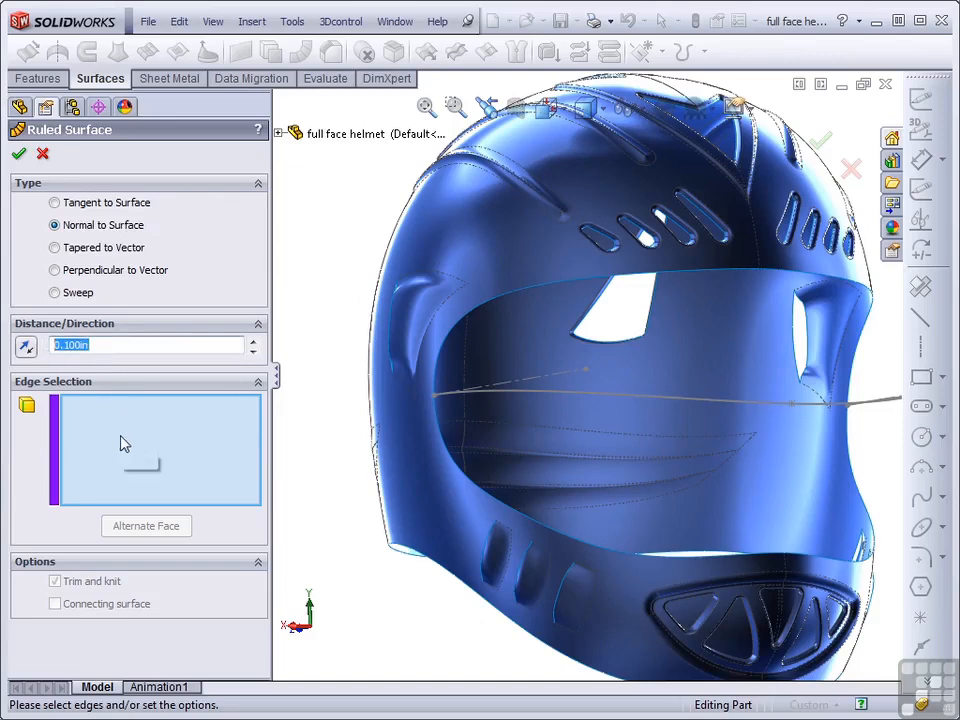
click(645, 284)
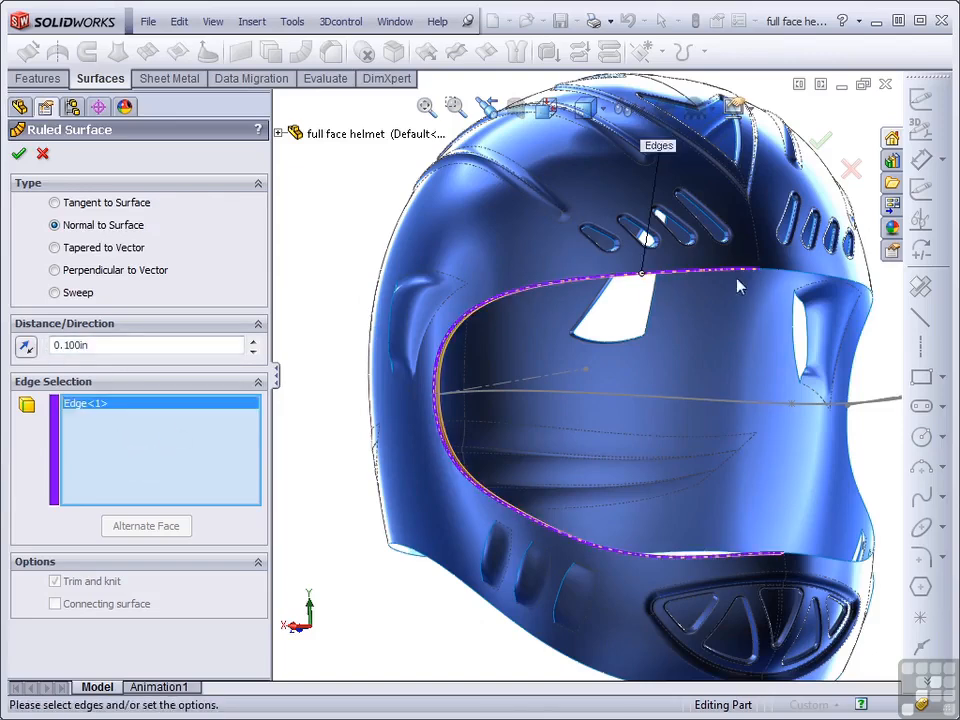
click(796, 276)
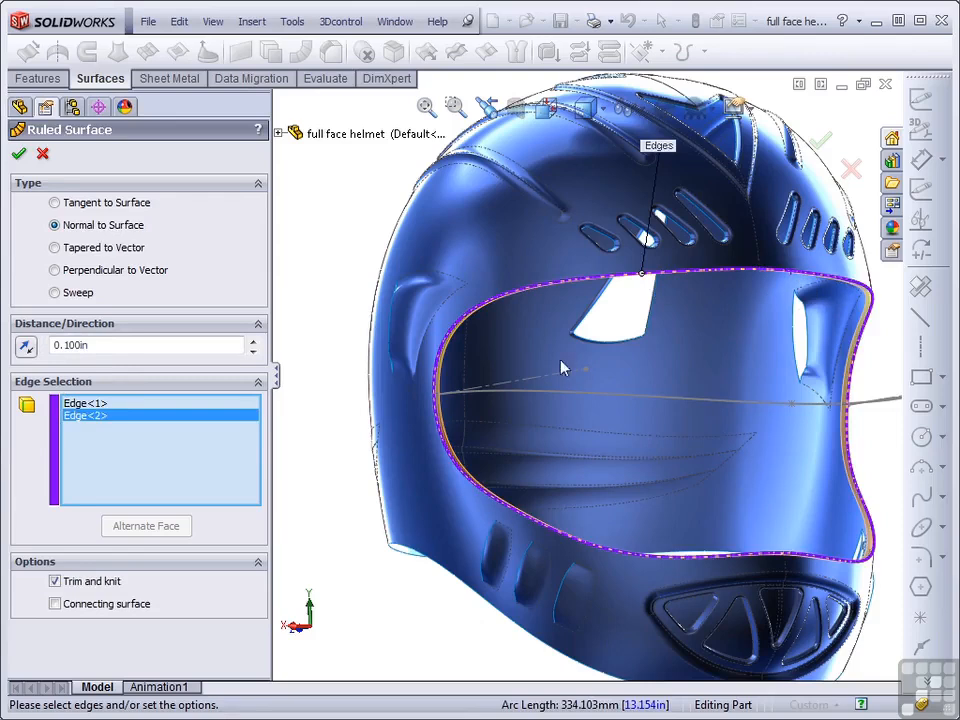
scroll(806, 422, down, 10)
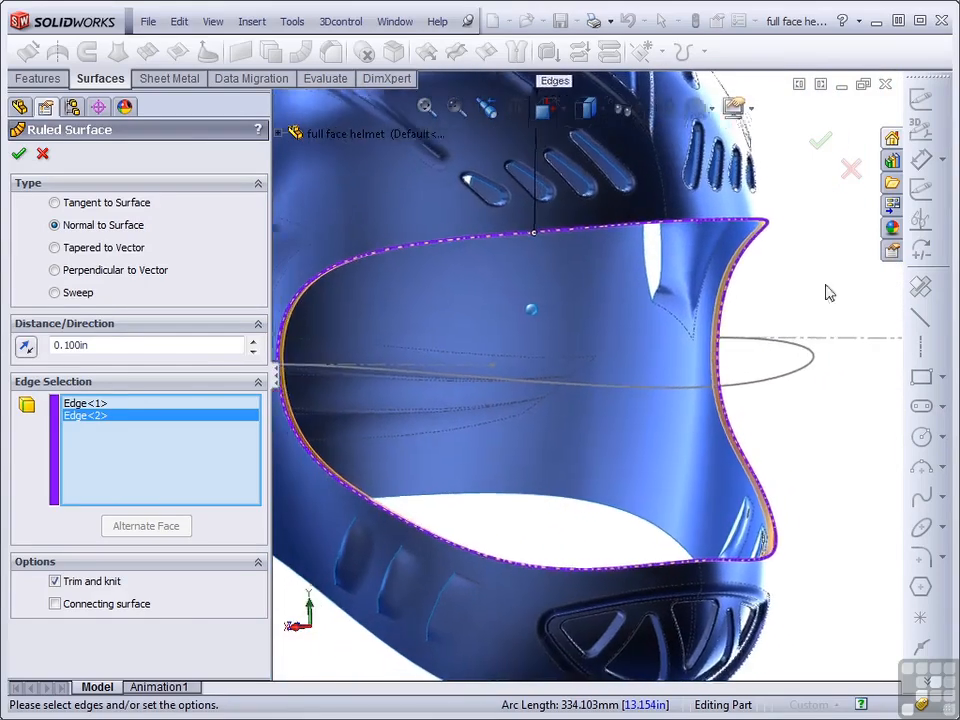
click(818, 147)
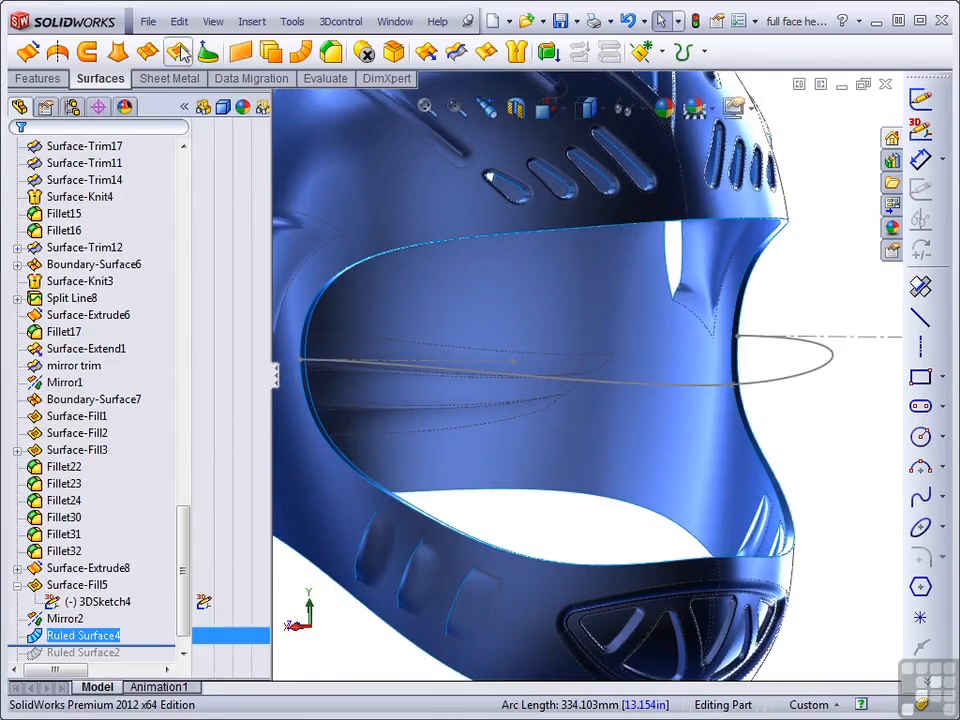
- Create a second 0.100 in Normal to Surface ruled surface along both inner edges of the first one, and inspect the stepped rim
click(300, 58)
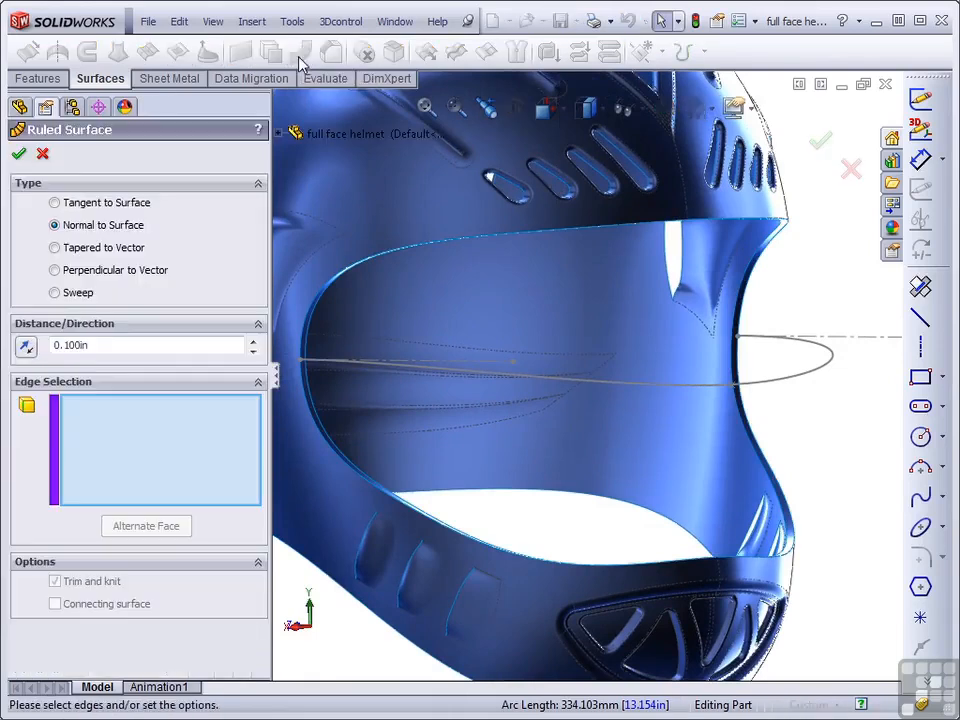
middle_drag(425, 312, 343, 379)
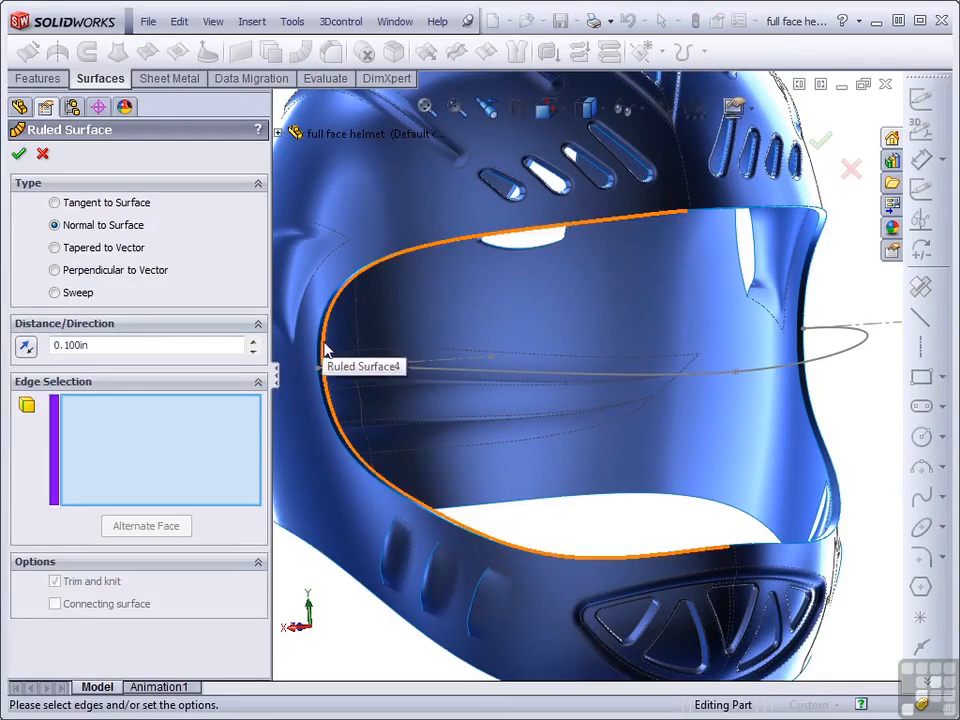
click(326, 346)
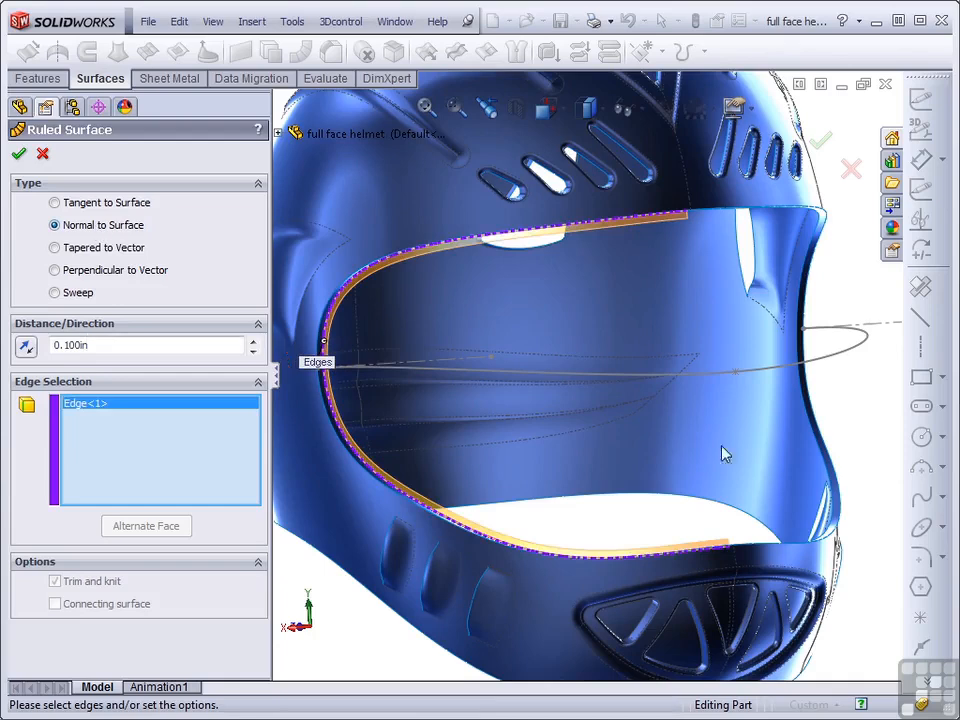
click(822, 478)
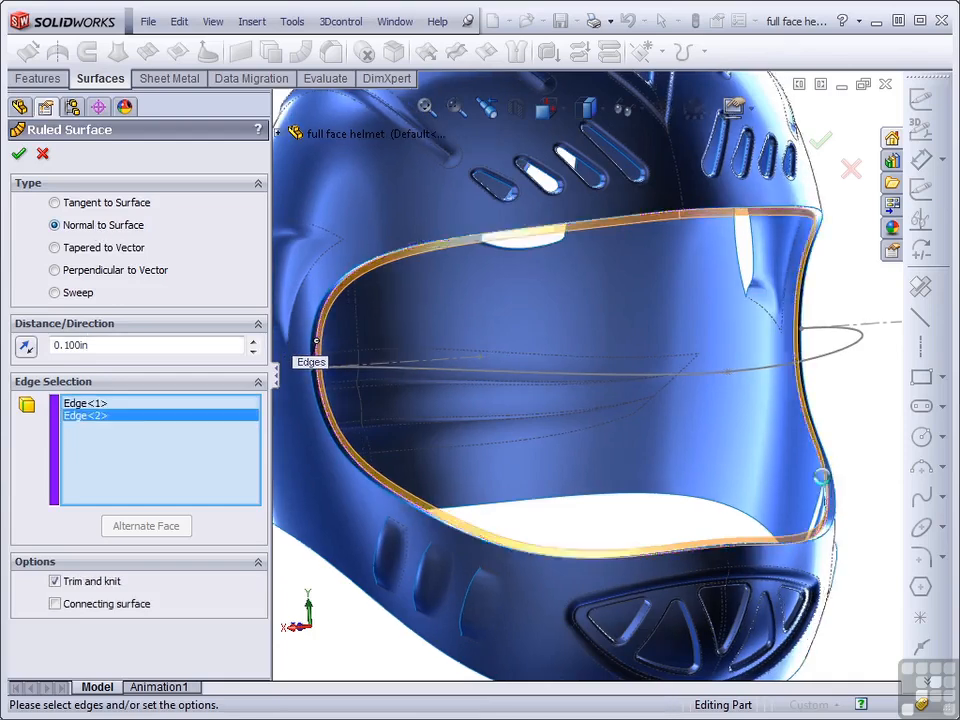
right_click(822, 478)
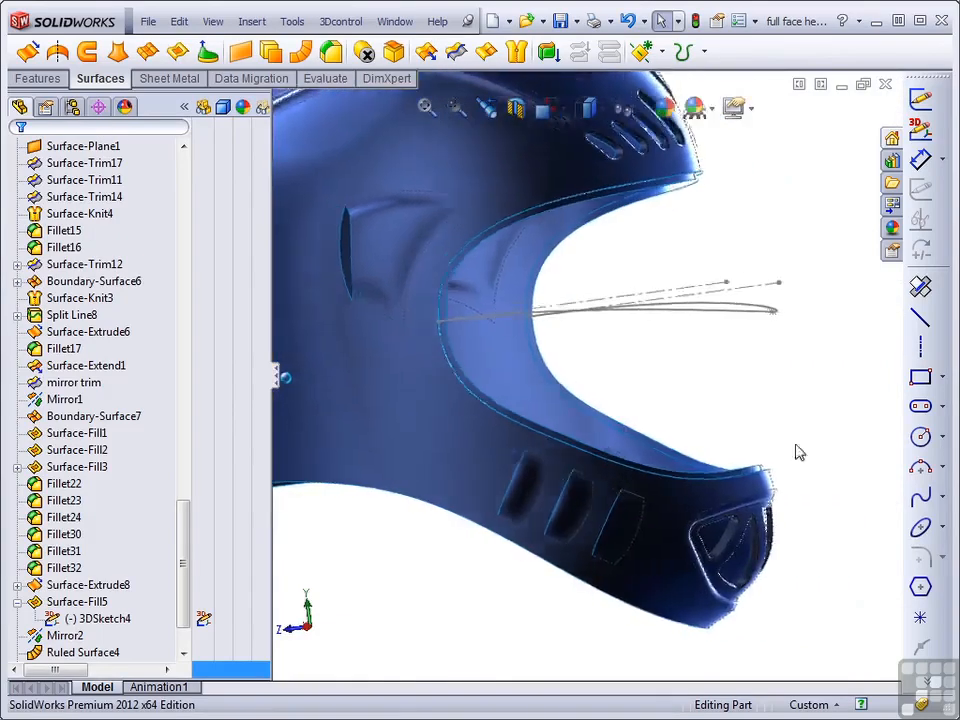
middle_drag(796, 446, 742, 318)
scroll(733, 208, down, 4)
middle_drag(733, 208, 560, 530)
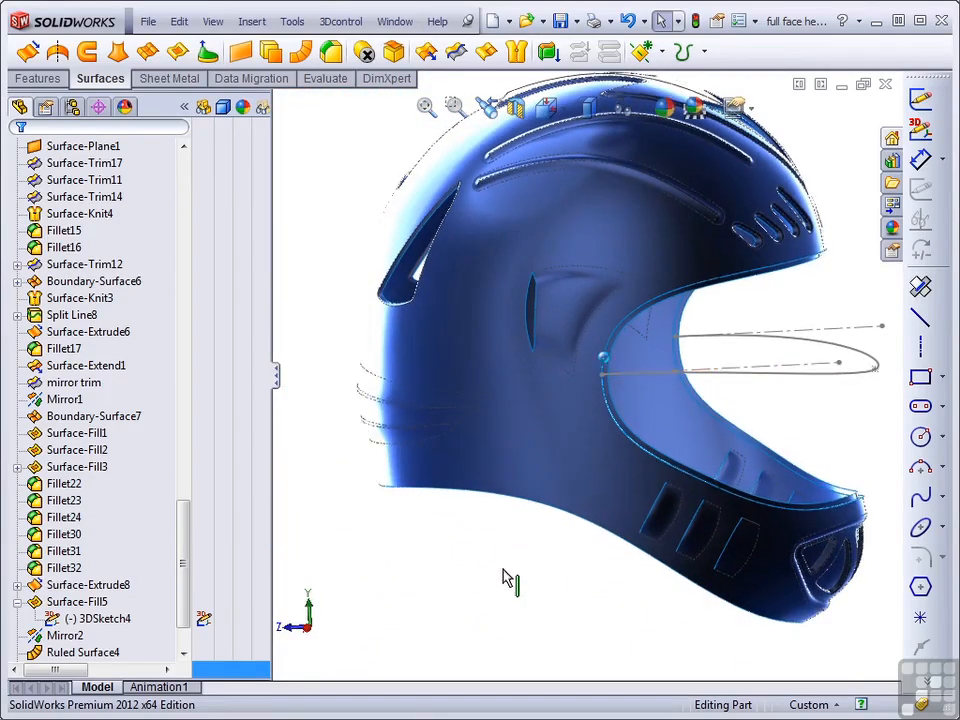